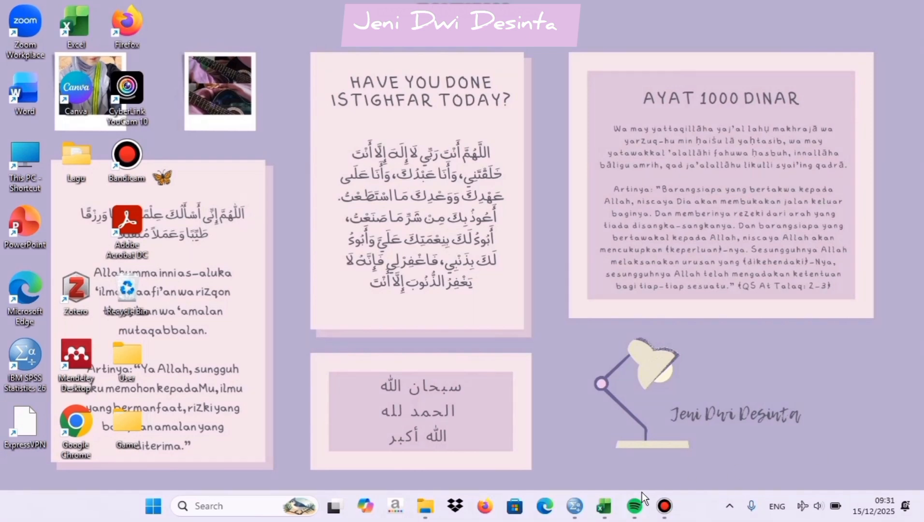
Switch to the Excel workbook and look through the respondent data and the X1, X2 and Y answer columns
left_click(606, 505)
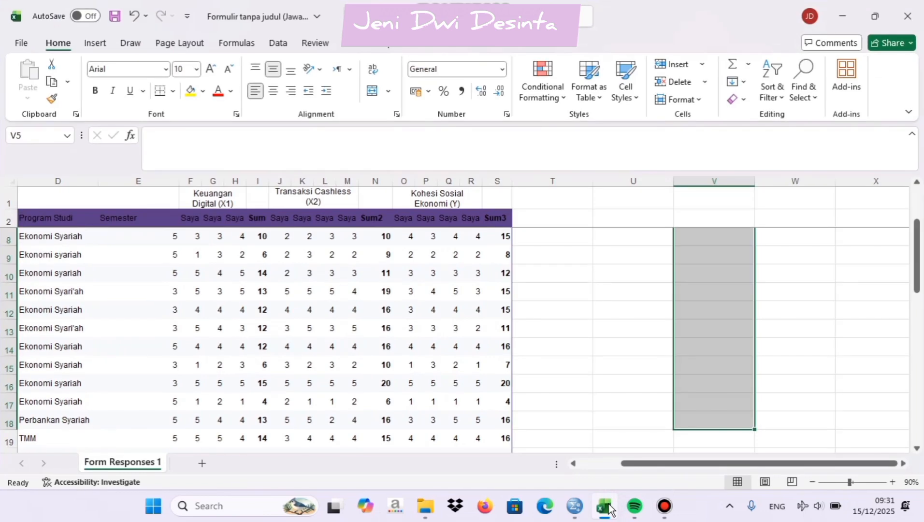
scroll(359, 356, "left", 3)
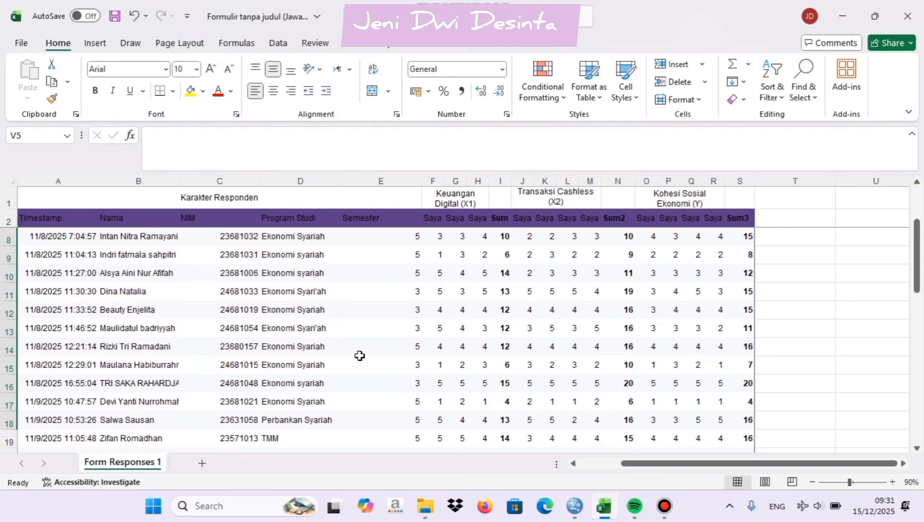
scroll(360, 356, "down", 7)
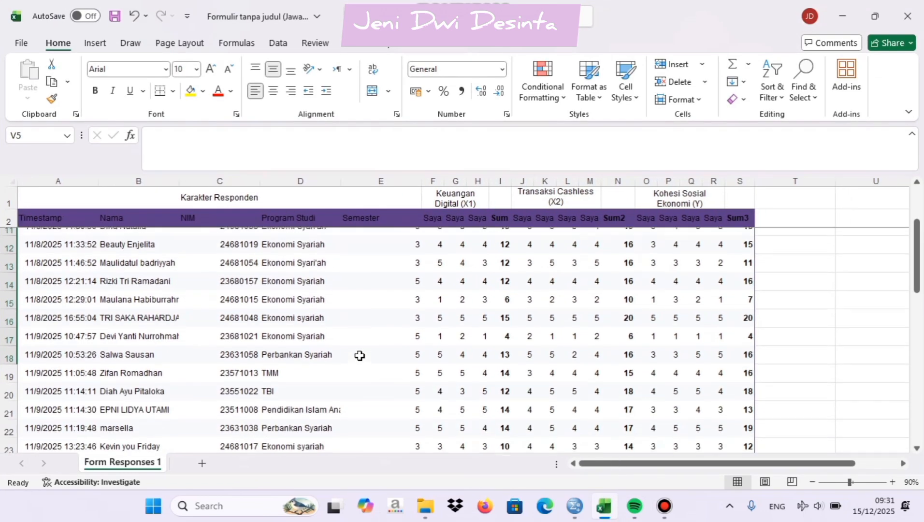
scroll(360, 356, "down", 1)
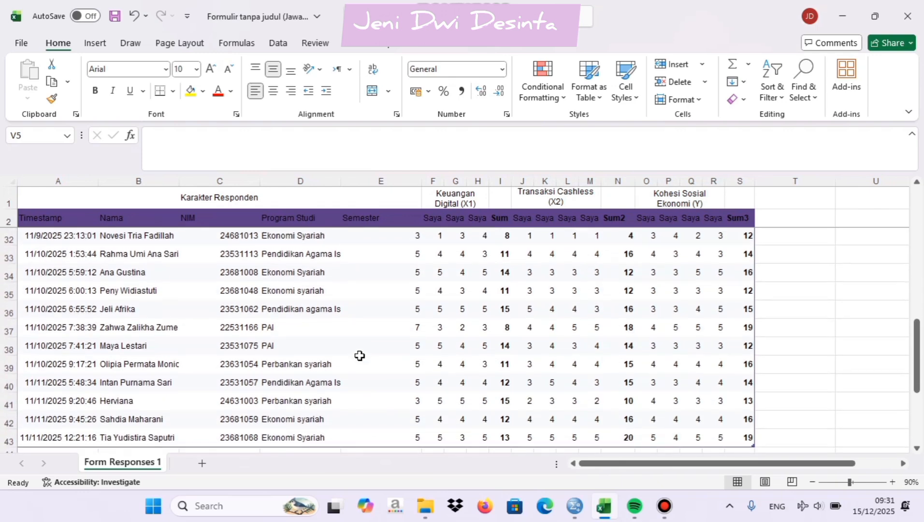
scroll(360, 355, "up", 7)
scroll(359, 355, "up", 3)
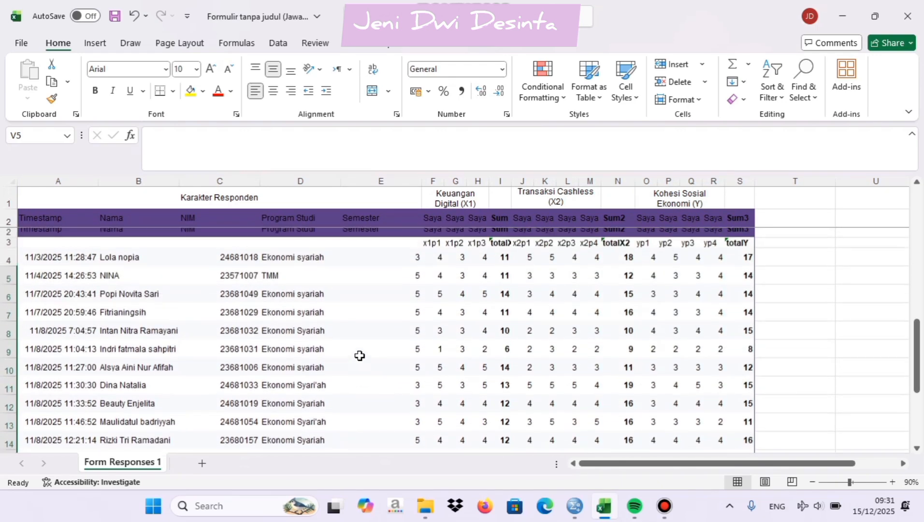
scroll(359, 356, "right", 3)
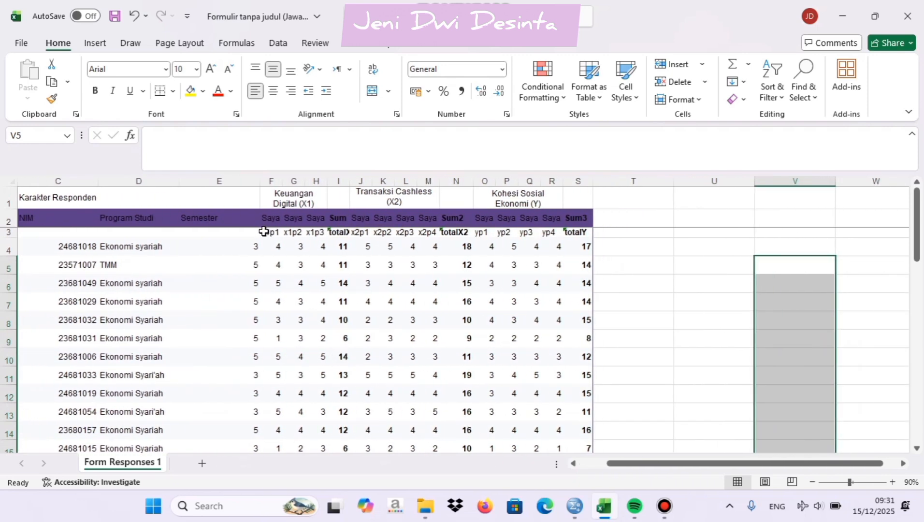
Copy the variable codes x1p1 through totalY in F3:S3 and paste them transposed as a vertical list starting at U6
left_click(267, 232)
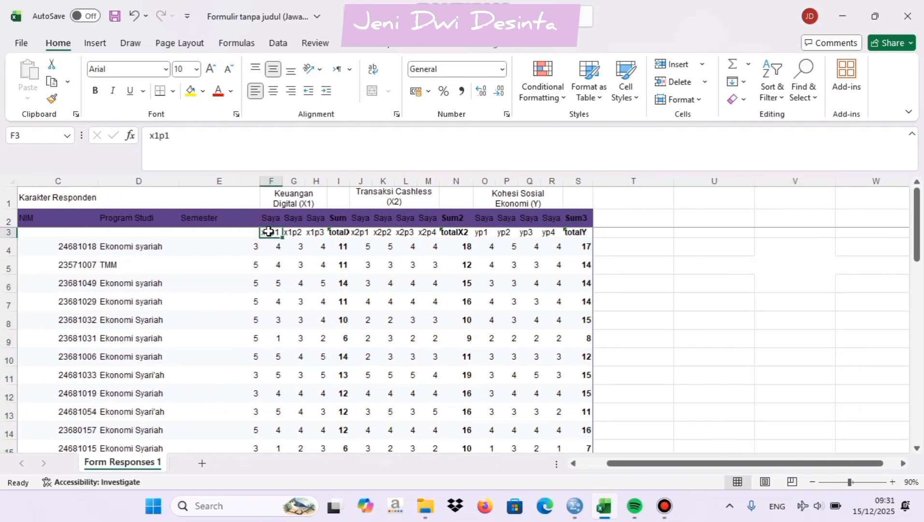
left_click_drag(283, 233, 573, 232)
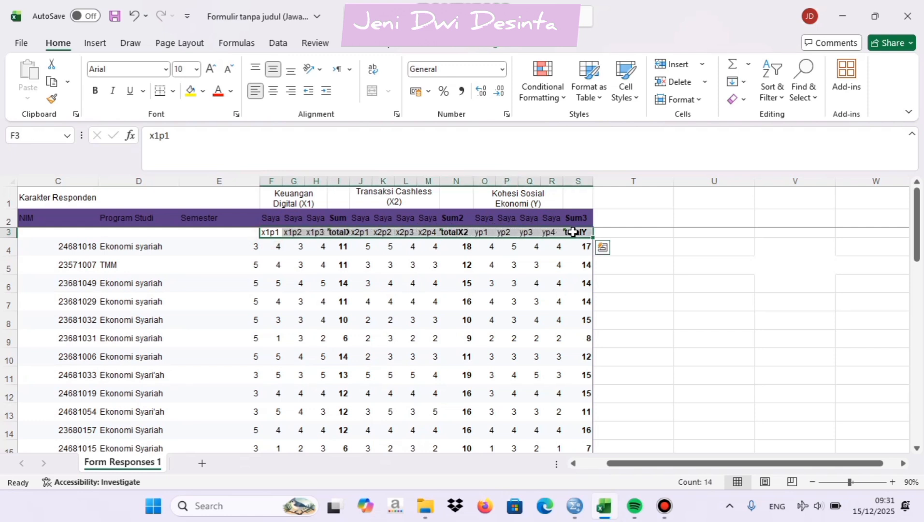
key("ctrl+c")
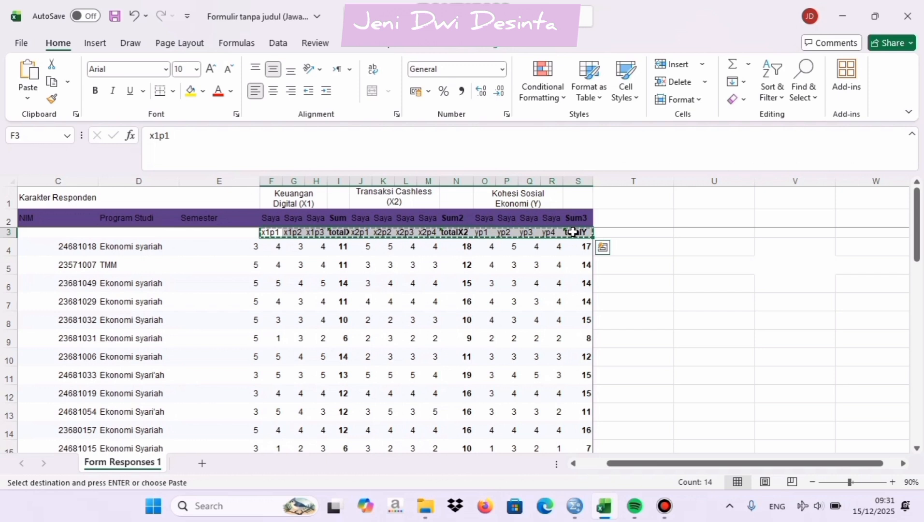
left_click(714, 285)
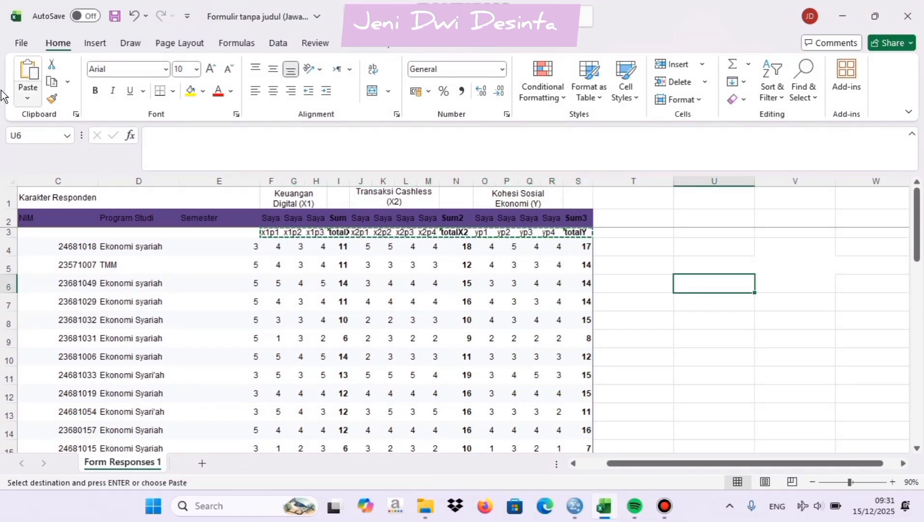
left_click(28, 97)
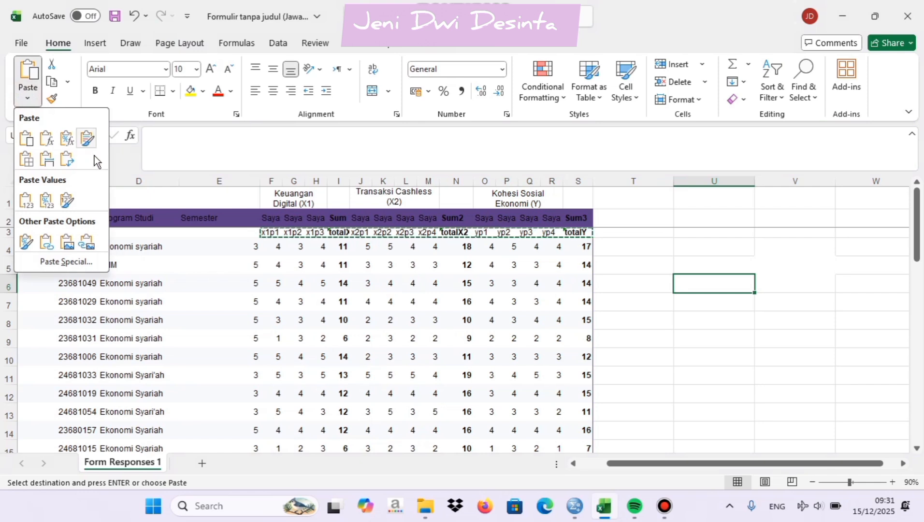
left_click(64, 163)
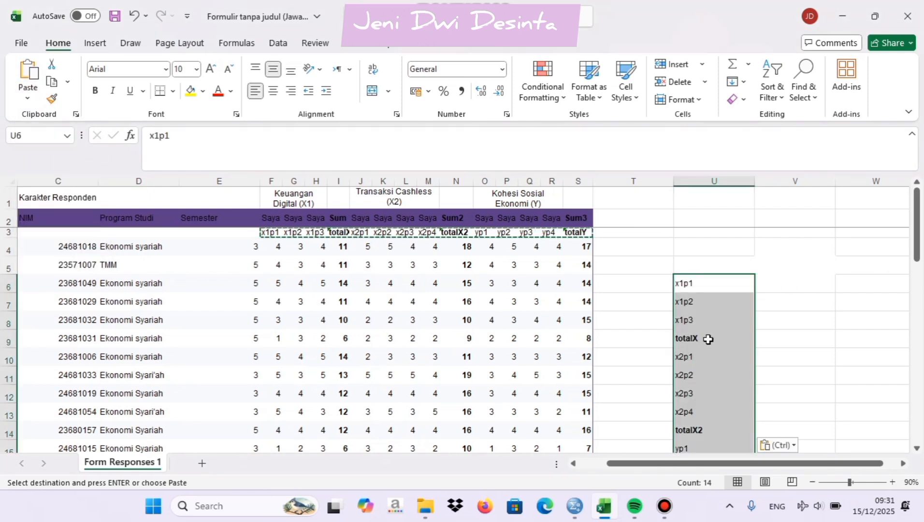
Copy the vertical list of variable codes and paste it into SPSS as the variable names, starting at row 1
key("ctrl+c")
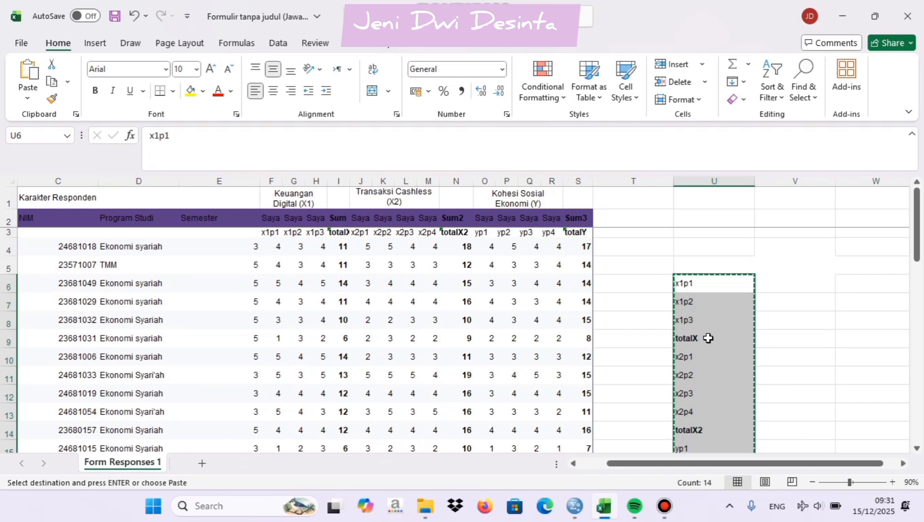
scroll(708, 338, "down", 1)
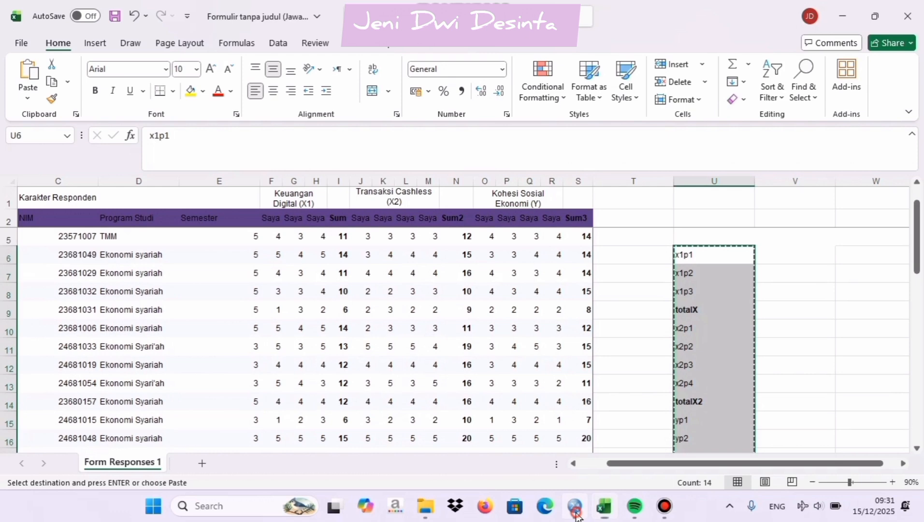
left_click(576, 514)
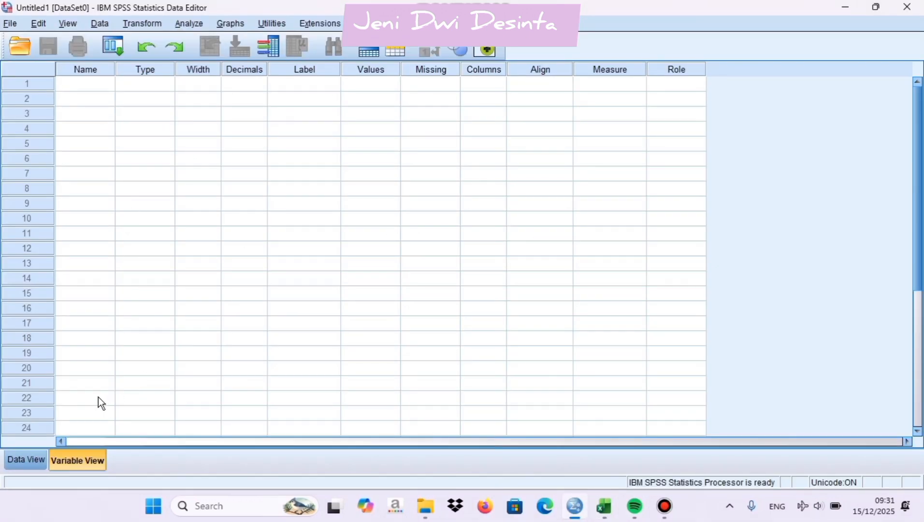
left_click(79, 84)
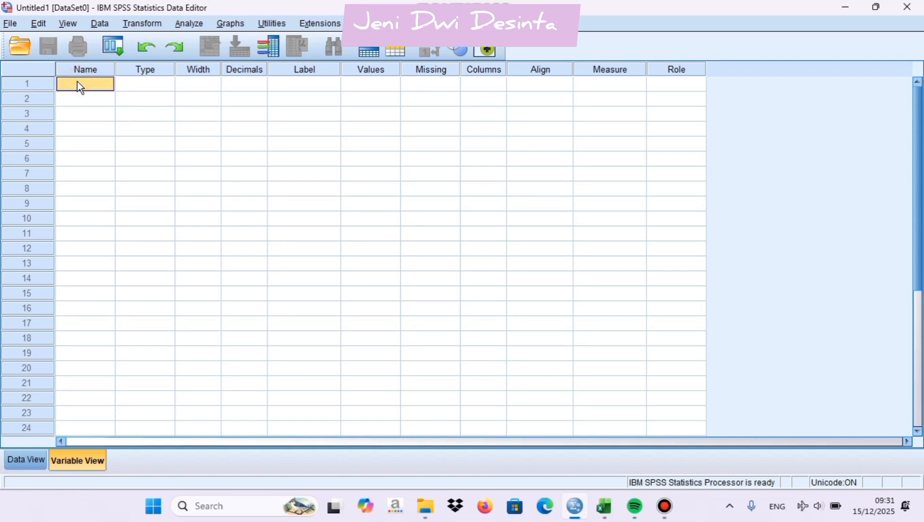
key("ctrl+v")
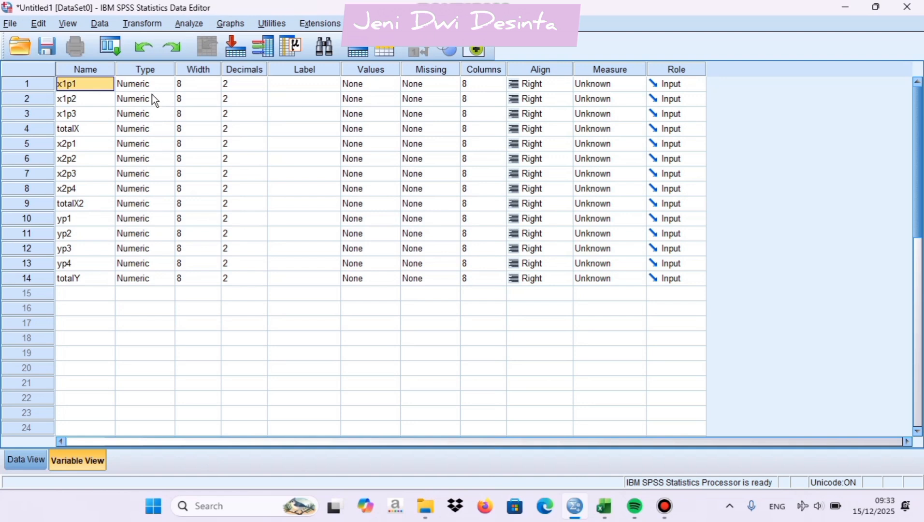
Set the decimals to 0 for all variables from x1p1 to totalY
left_click(240, 83)
type("0")
left_click(247, 99)
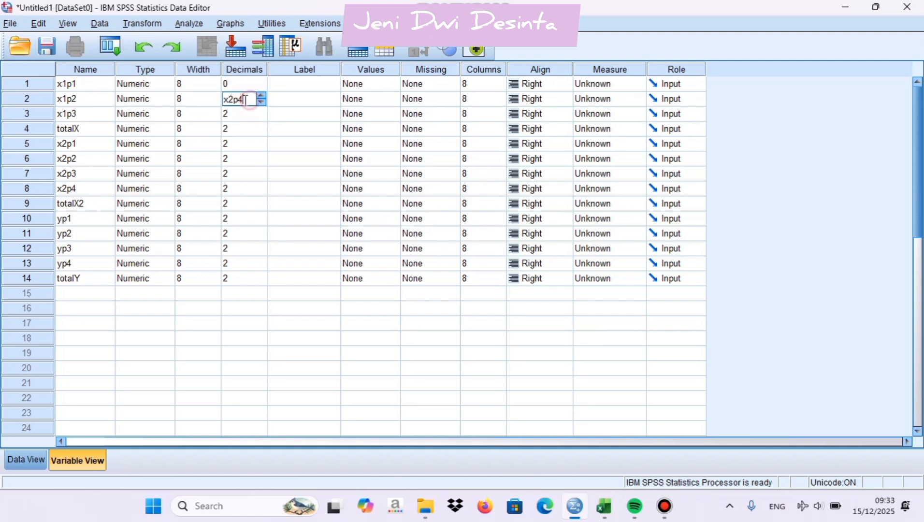
type("0")
left_click(244, 114)
type("0")
left_click(245, 129)
type("0")
left_click(244, 144)
type("0")
left_click(244, 159)
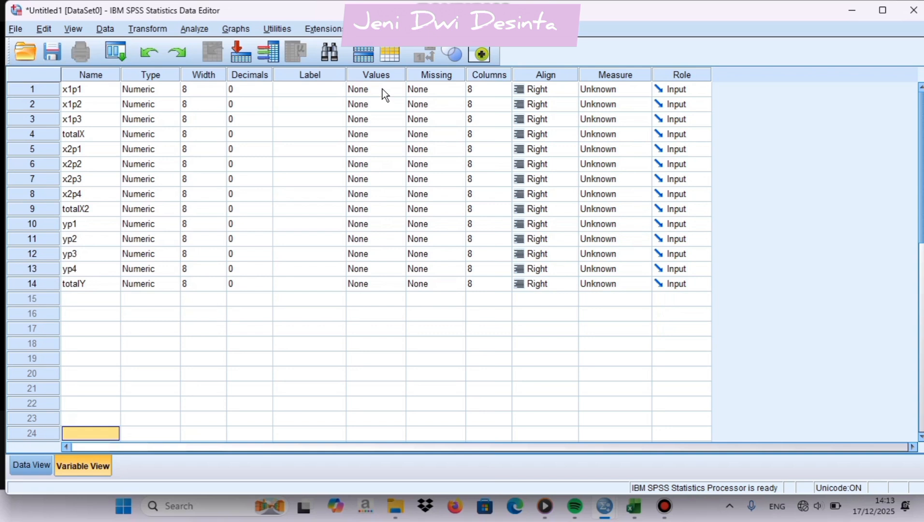
Open the value labels for x1p1 and add 1 = STS and 2 = TS
left_click(383, 89)
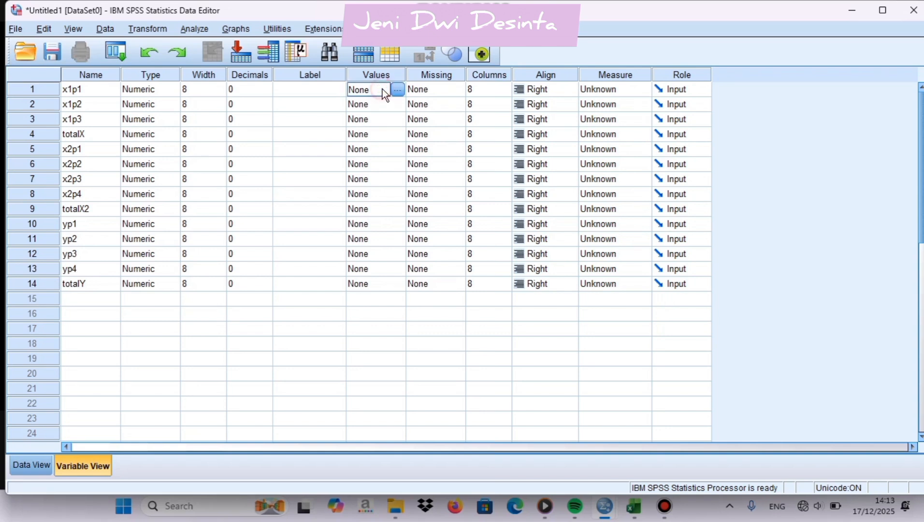
left_click(398, 90)
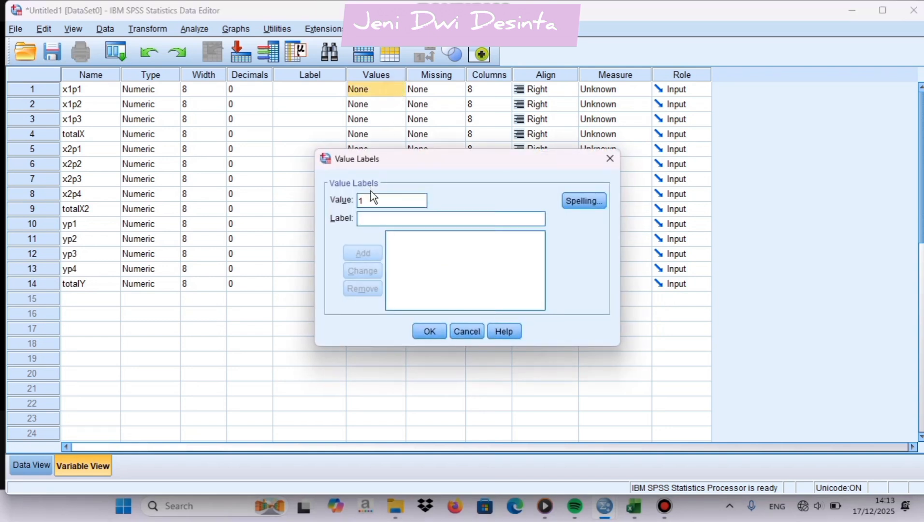
left_click(376, 217)
type("ST")
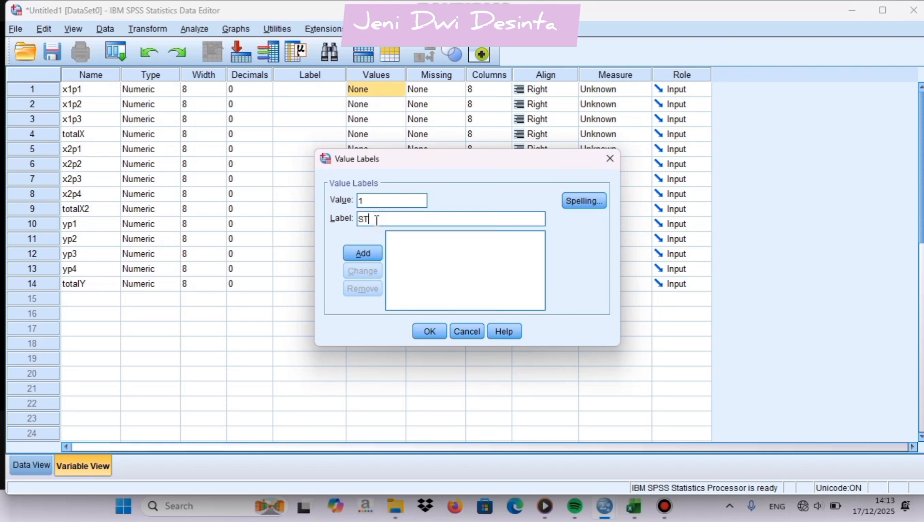
type("S")
left_click(355, 253)
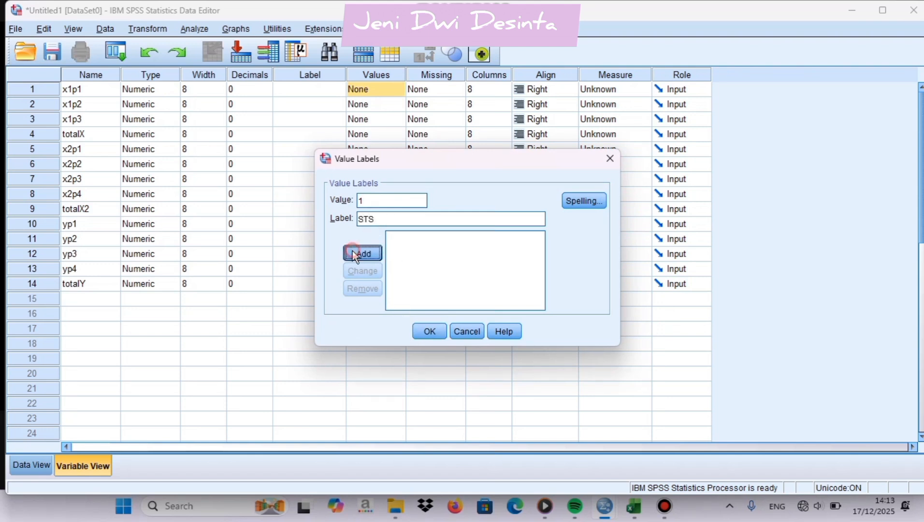
type("2")
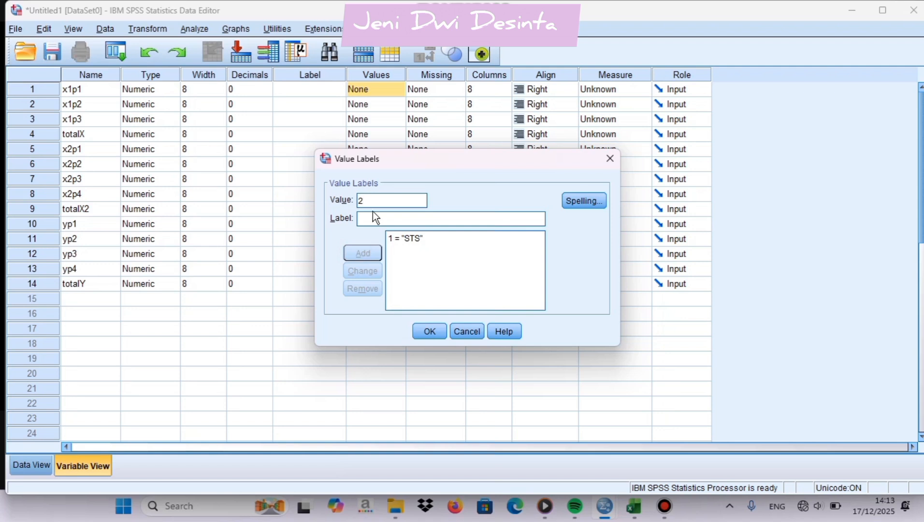
left_click(376, 218)
type("TS")
left_click(363, 253)
Add the value labels 3 = N, 4 = S and 5 = ST for x1p1 and apply the set
type("3")
left_click(375, 218)
type("N")
left_click(362, 252)
type("4")
left_click(375, 220)
type("S")
left_click(362, 253)
type("5")
left_click(377, 219)
type("ST")
left_click(365, 251)
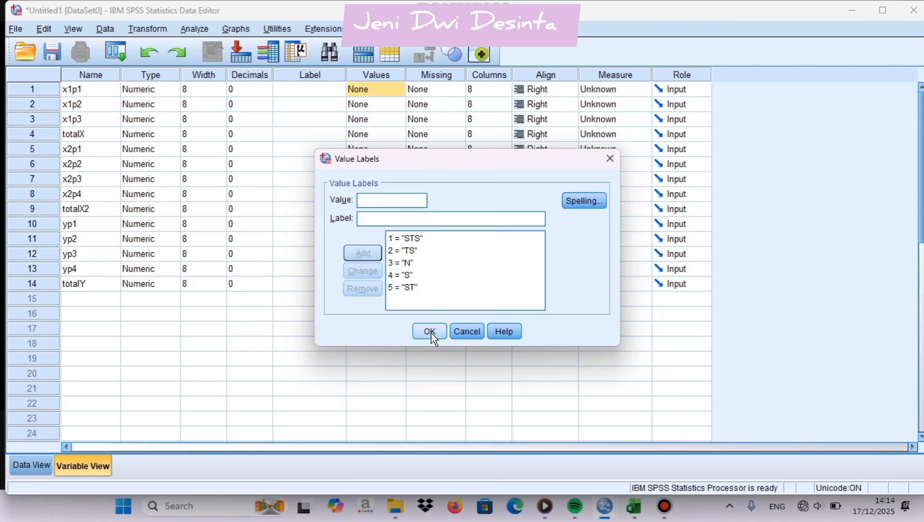
left_click(429, 332)
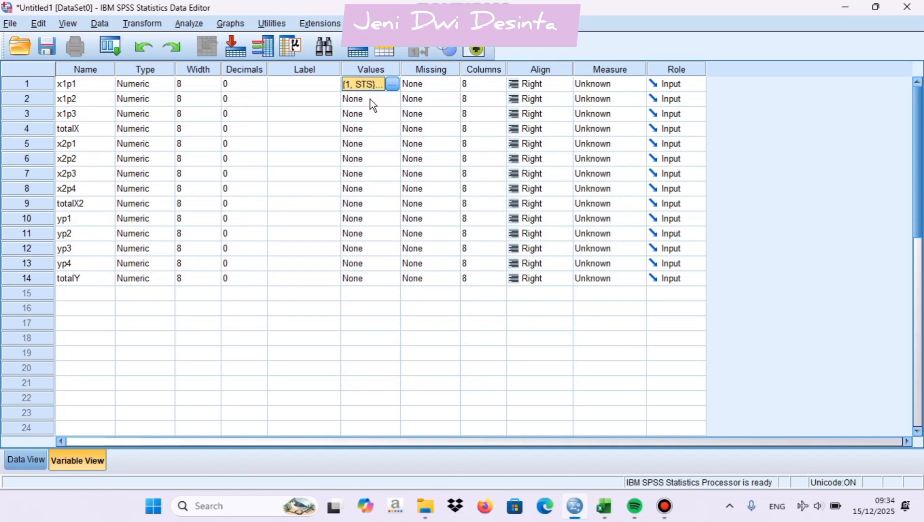
Copy the x1p1 value labels to x1p2, x1p3, x2p1–x2p4 and yp1–yp4, skipping the total variables
key("ctrl+v")
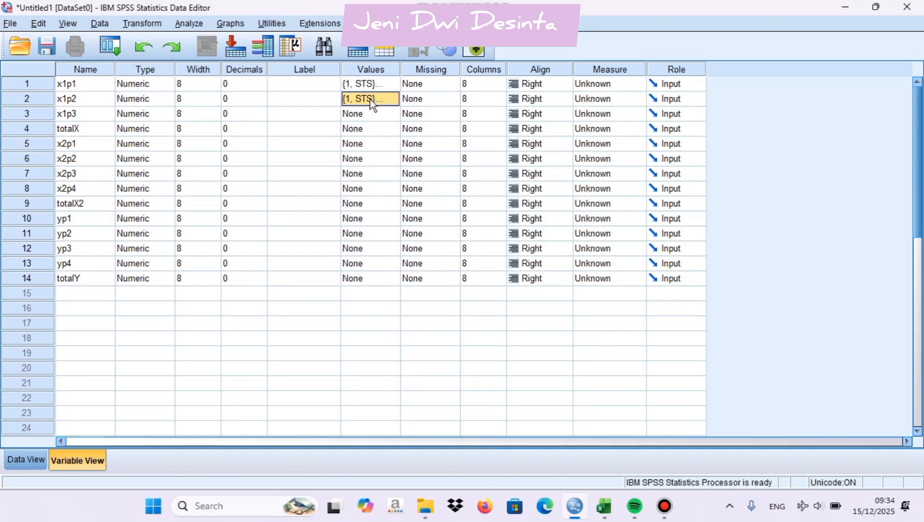
left_click(373, 115)
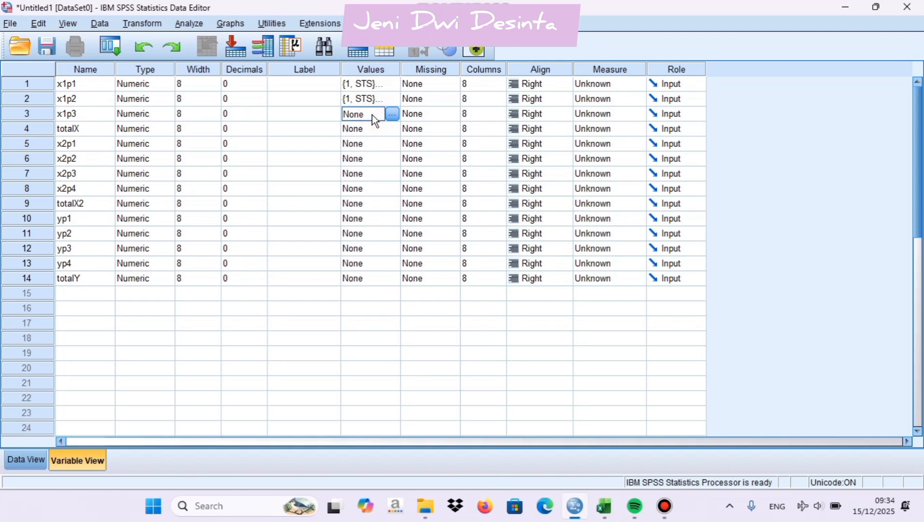
left_click(373, 143)
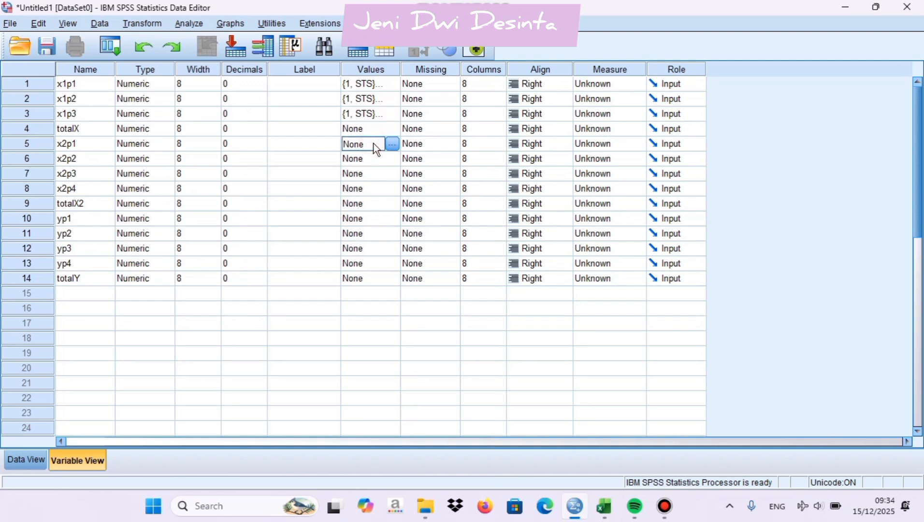
key("ctrl+v")
left_click(374, 159)
key("ctrl+v")
left_click(376, 174)
key("ctrl+v")
left_click(377, 188)
key("ctrl+v")
key("ctrl+v")
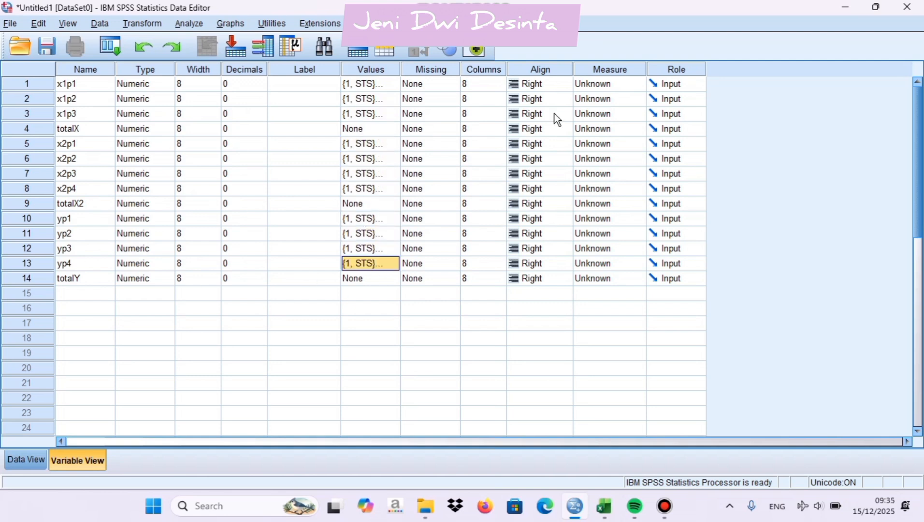
Set the measurement level of x1p1, x1p2 and x1p3 to Ordinal and of totalX to Scale
left_click(615, 85)
left_click(613, 114)
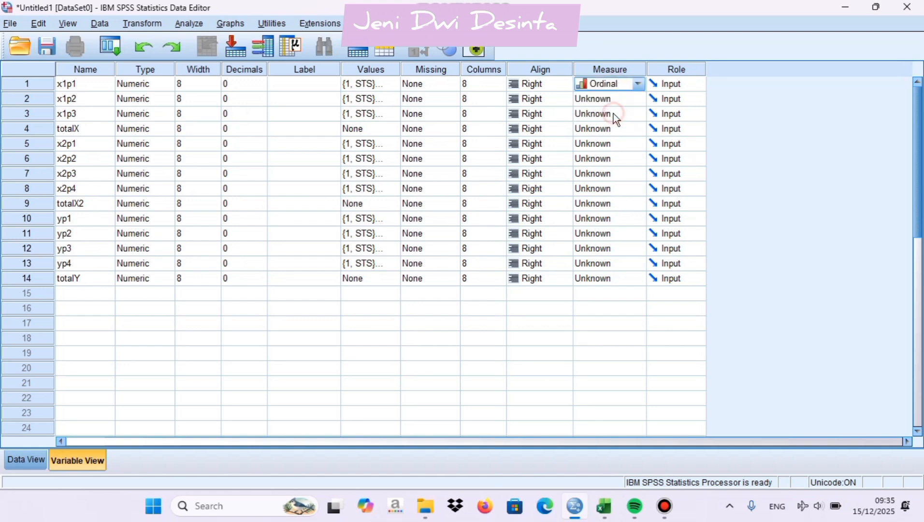
left_click(611, 97)
left_click(615, 124)
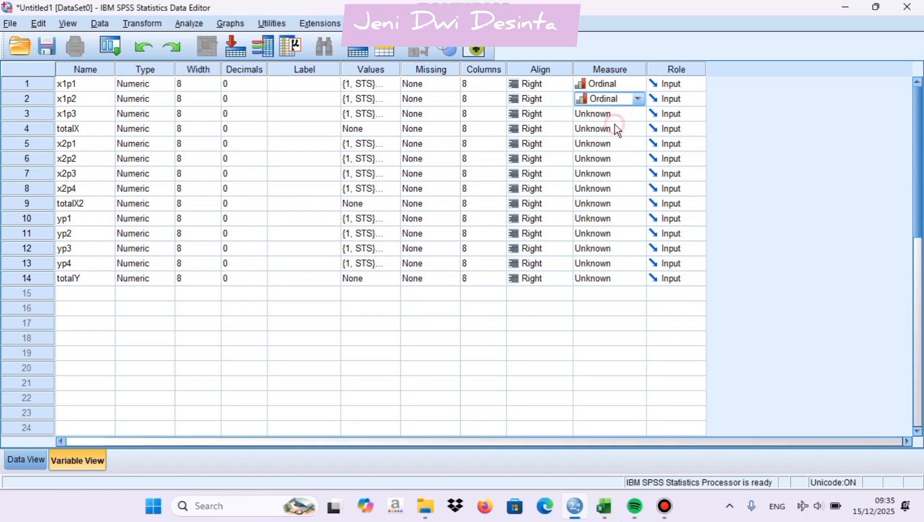
left_click(610, 112)
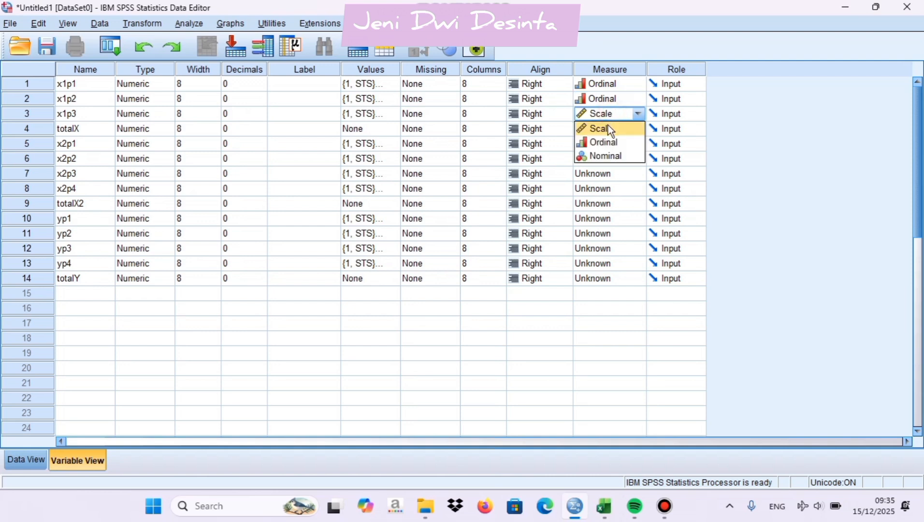
left_click(607, 142)
key("Down")
Set the measurement level of x2p1–x2p4 and yp1–yp4 to Ordinal, and of totalX2 and totalY to Scale
left_click(608, 144)
left_click(608, 172)
left_click(608, 158)
left_click(608, 188)
left_click(609, 174)
left_click(607, 201)
left_click(608, 189)
left_click(608, 218)
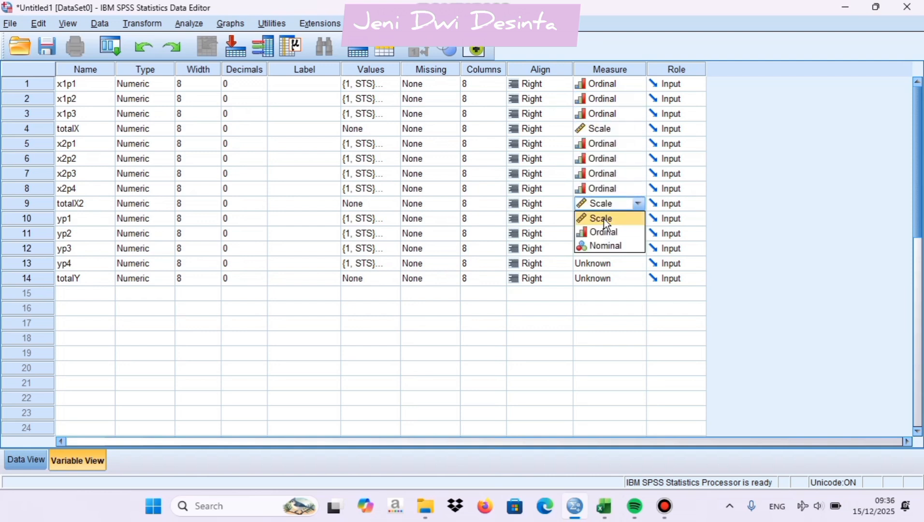
left_click(621, 279)
left_click(609, 291)
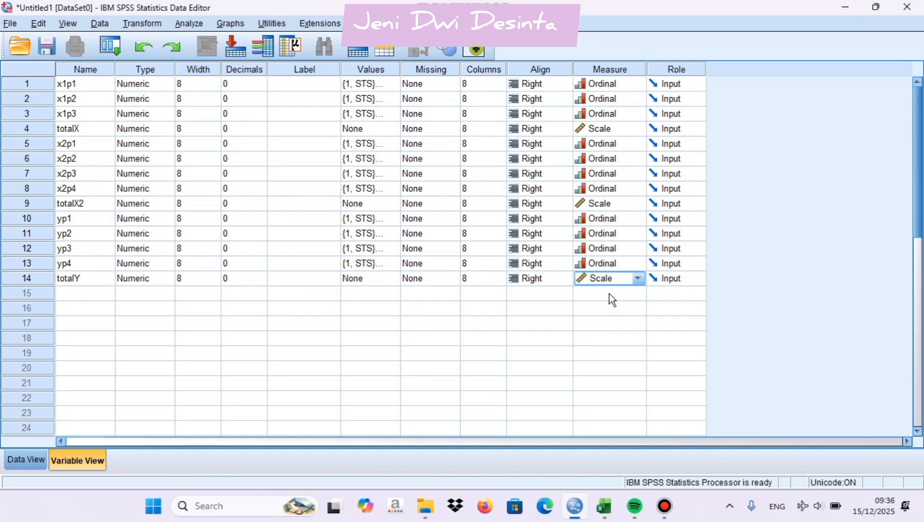
Switch to the Excel workbook and copy the questionnaire scores and sums in F5:S43
left_click(559, 339)
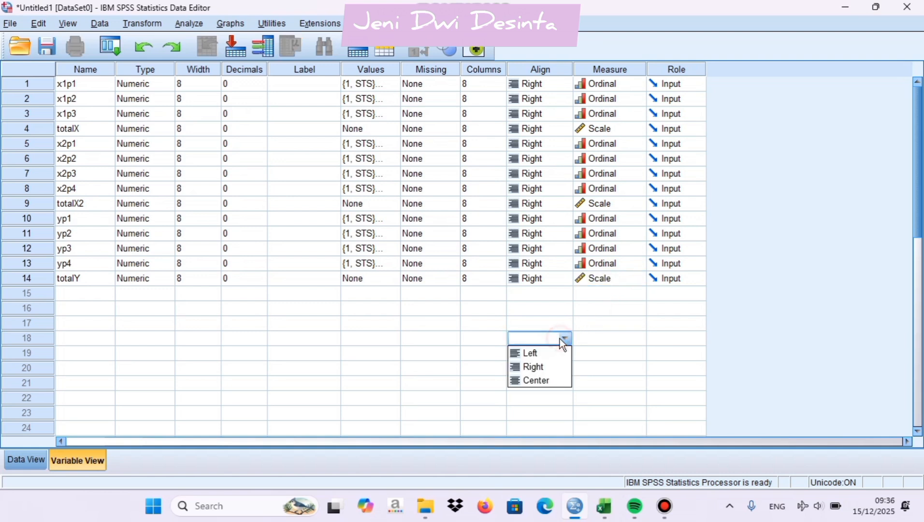
mouse_move(610, 504)
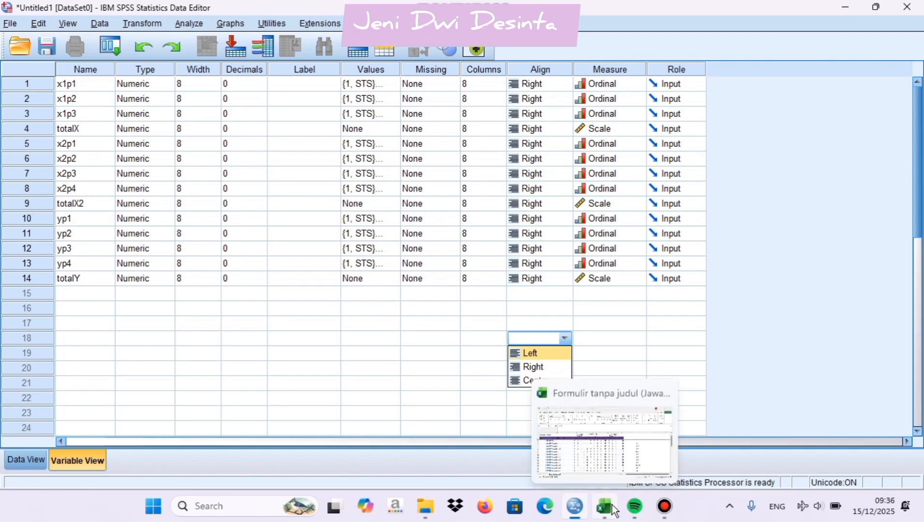
left_click(595, 446)
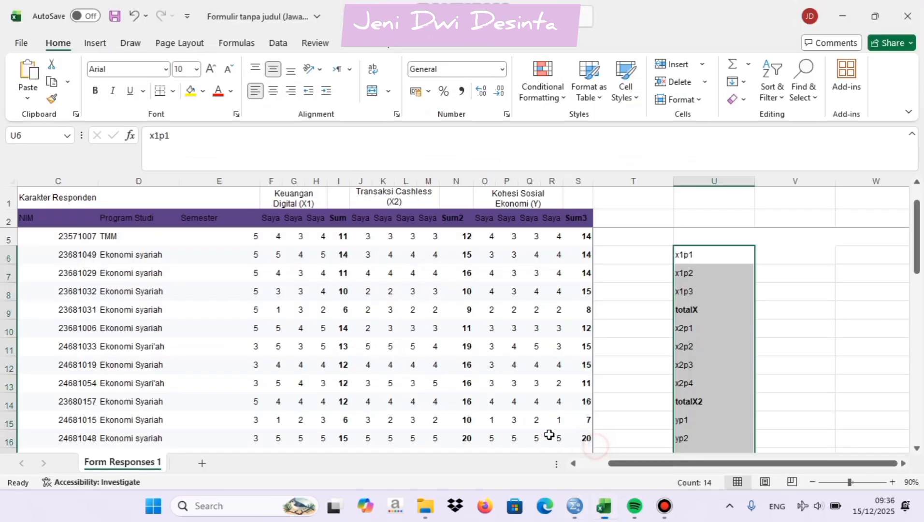
left_click(273, 236)
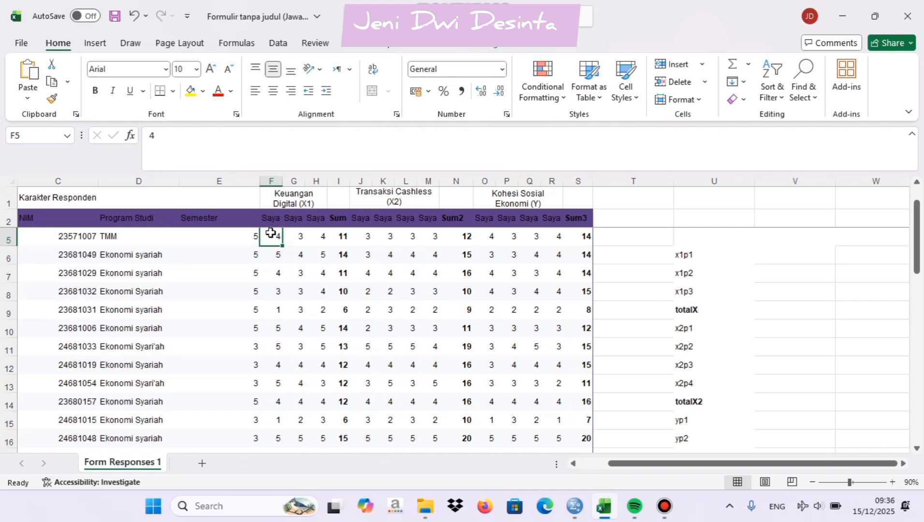
left_click_drag(273, 236, 582, 421)
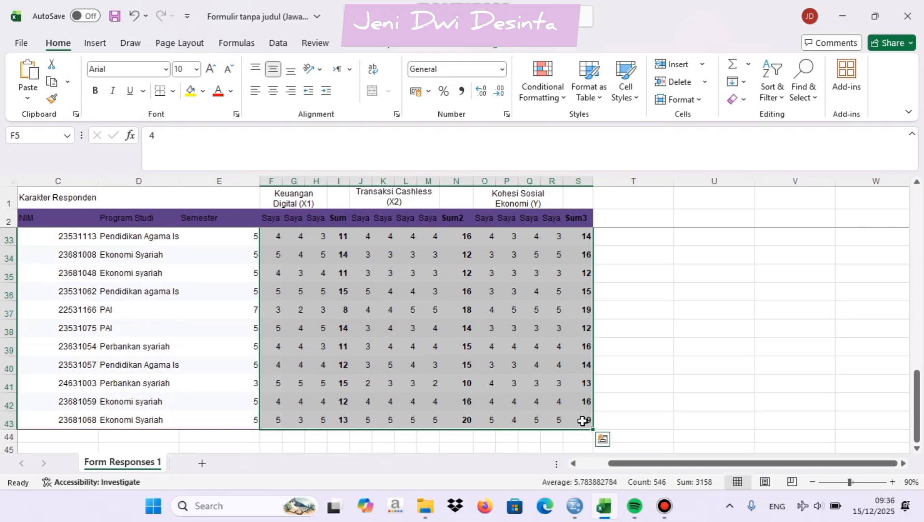
key("ctrl+c")
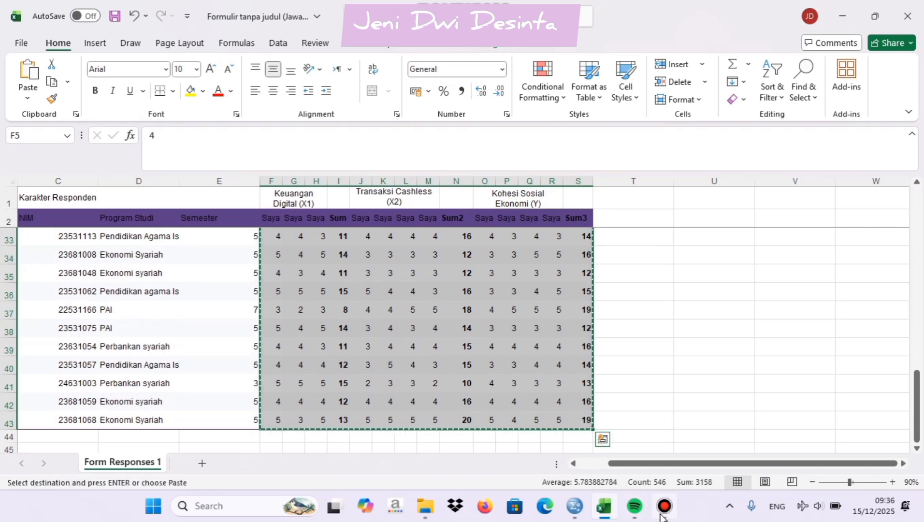
Switch back to SPSS and paste the copied scores into the data sheet, starting at case 1 of x1p1
left_click(575, 507)
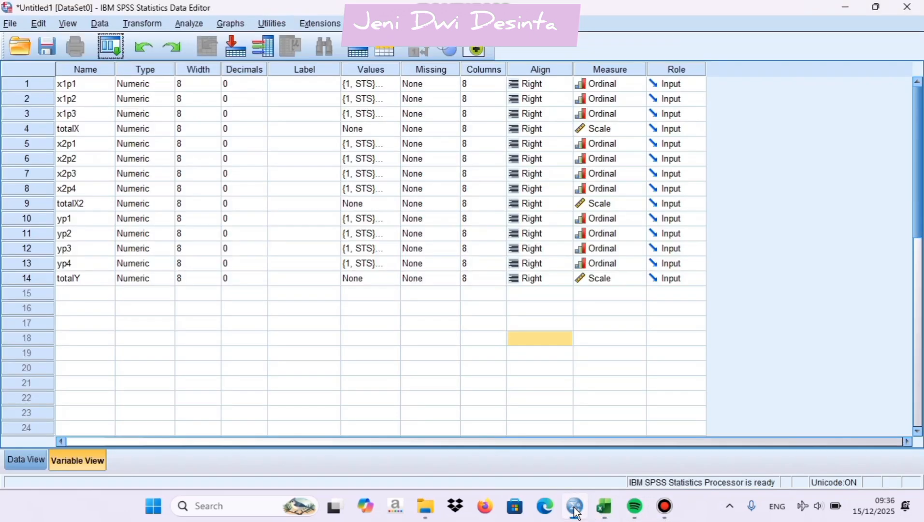
left_click(27, 460)
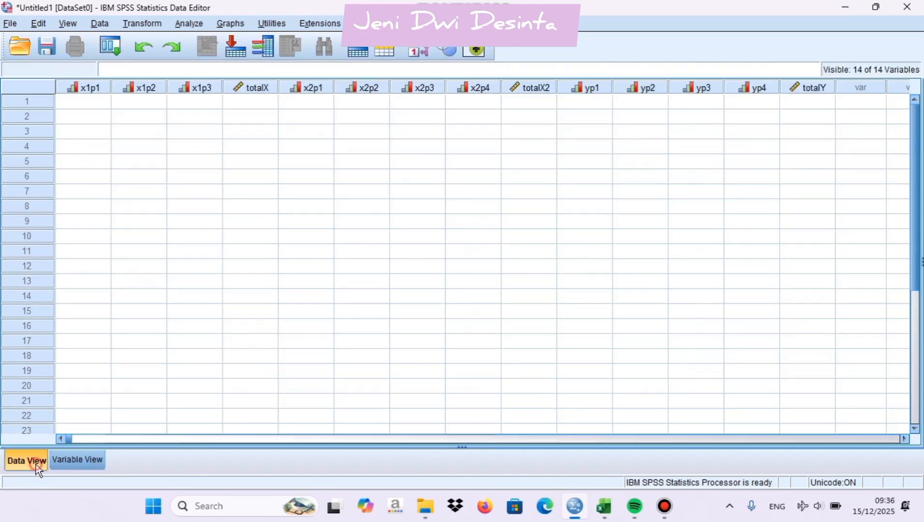
left_click(76, 101)
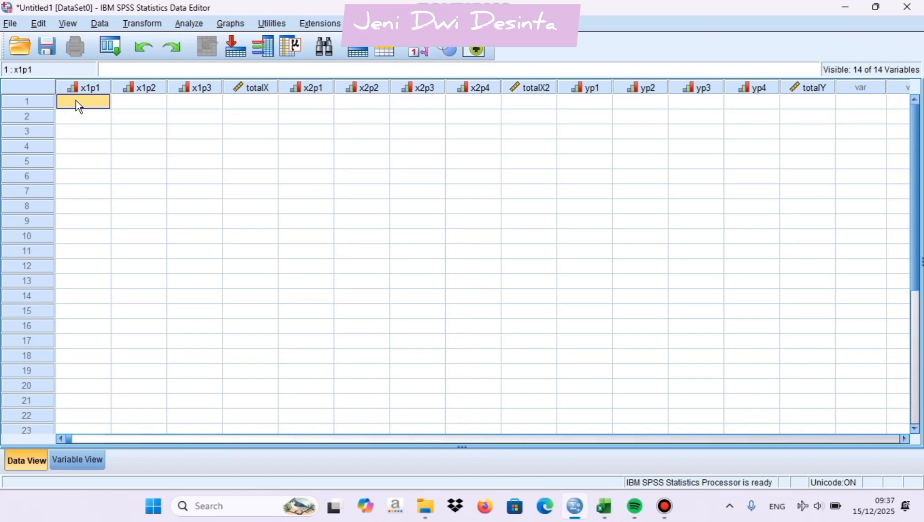
key("ctrl+v")
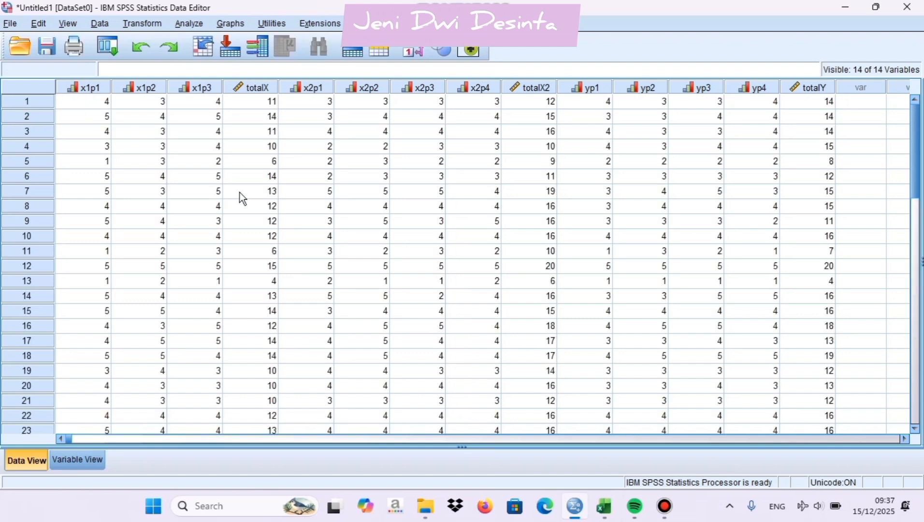
scroll(240, 192, "down", 3)
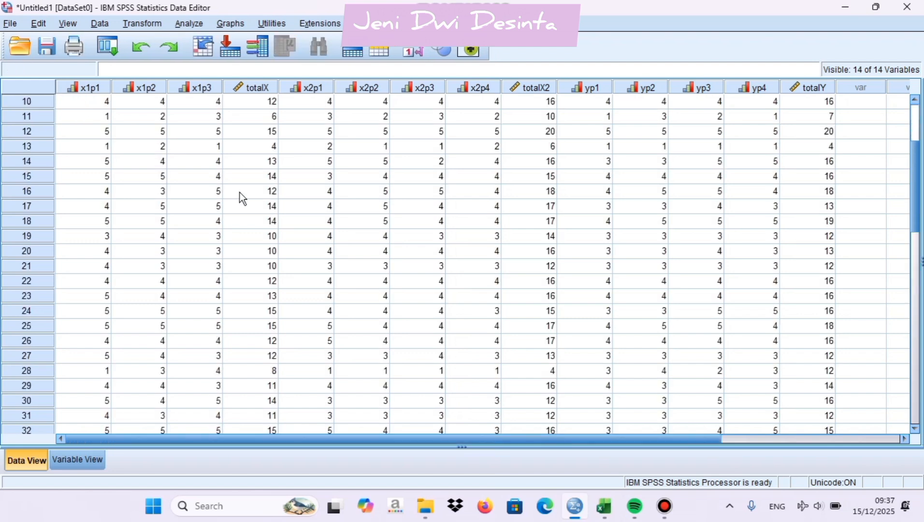
scroll(240, 192, "up", 3)
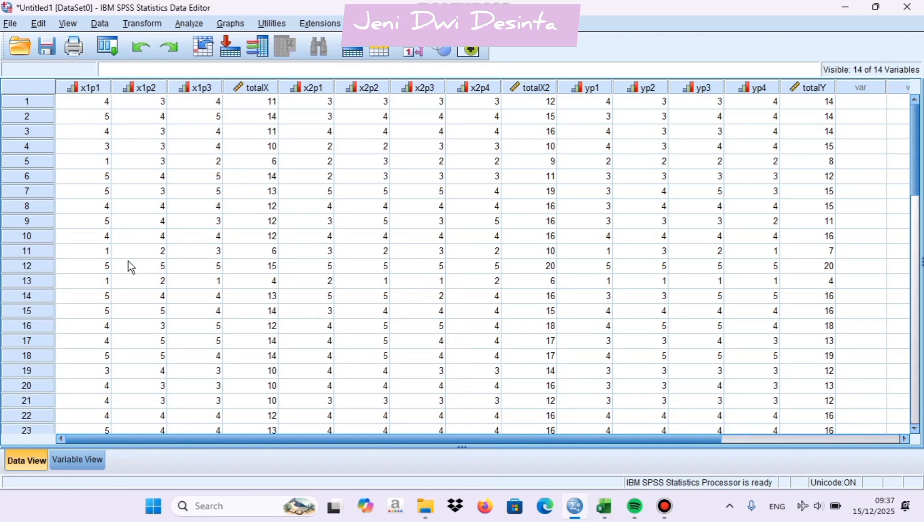
left_click(76, 462)
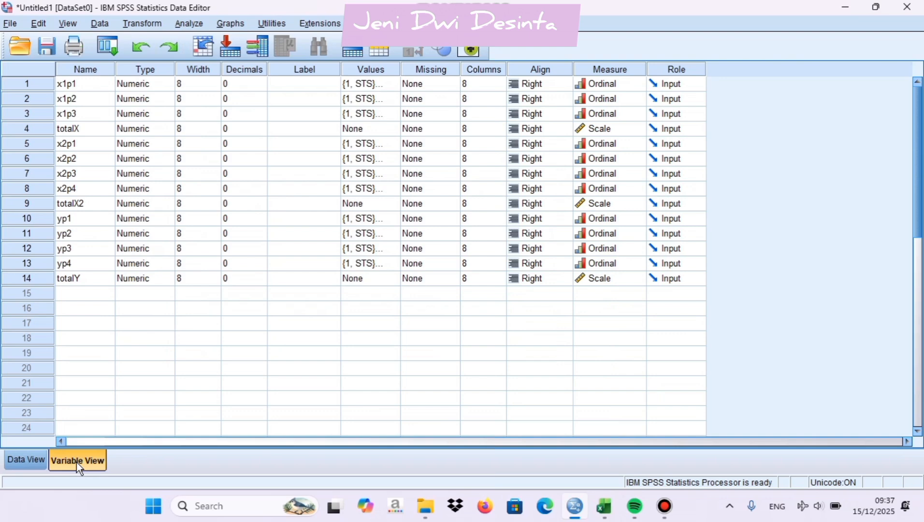
left_click(27, 464)
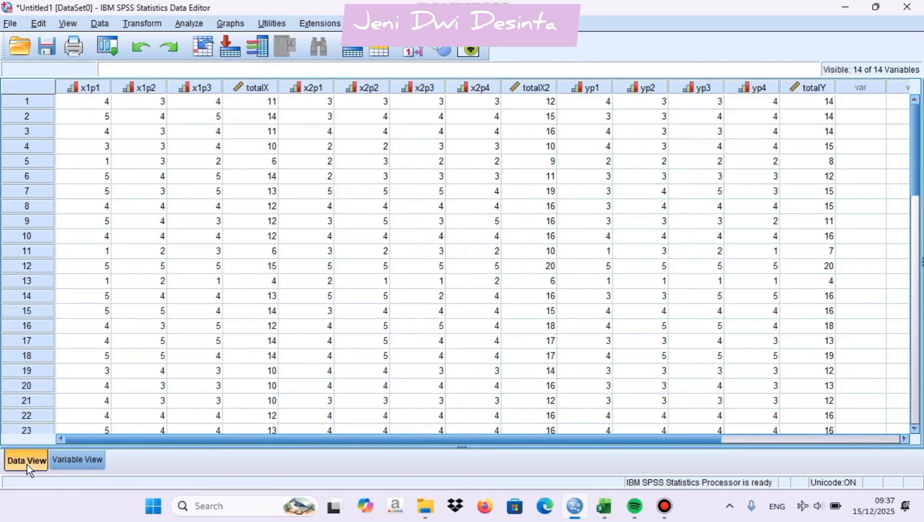
Run a bivariate correlation on all variables from x1p1 to totalY, using Pearson coefficients, a two-tailed test and flagged significant correlations
left_click(190, 24)
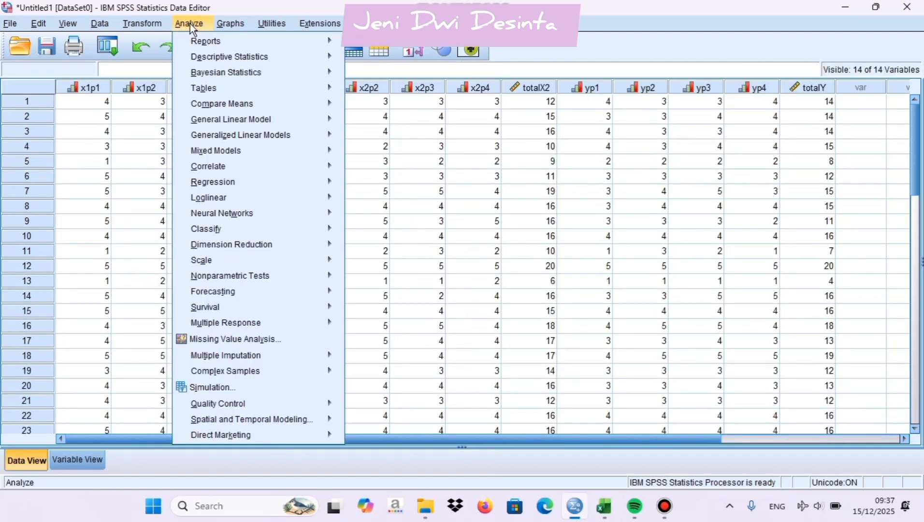
mouse_move(224, 165)
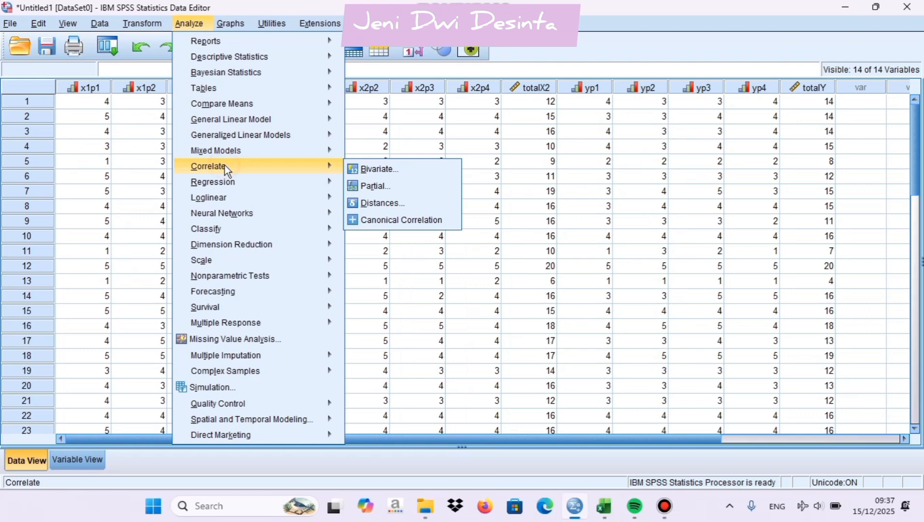
left_click(364, 172)
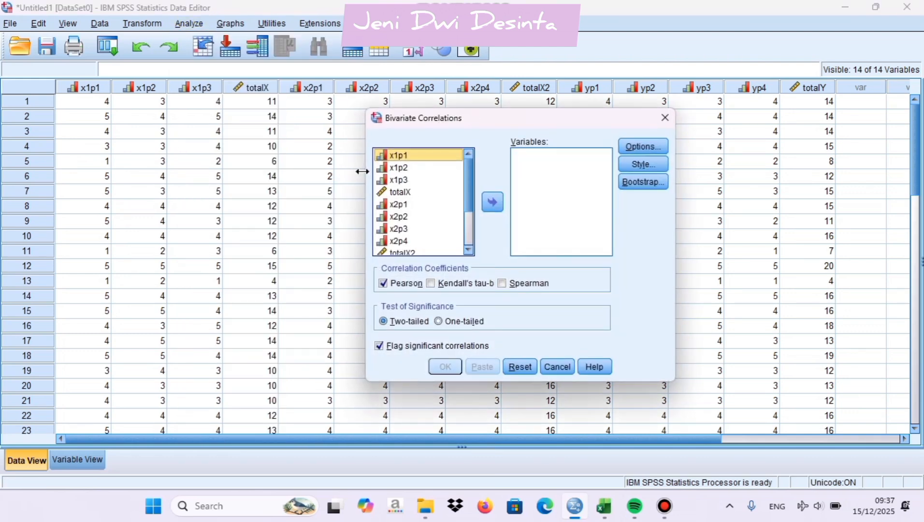
left_click(432, 225)
key("ctrl+a")
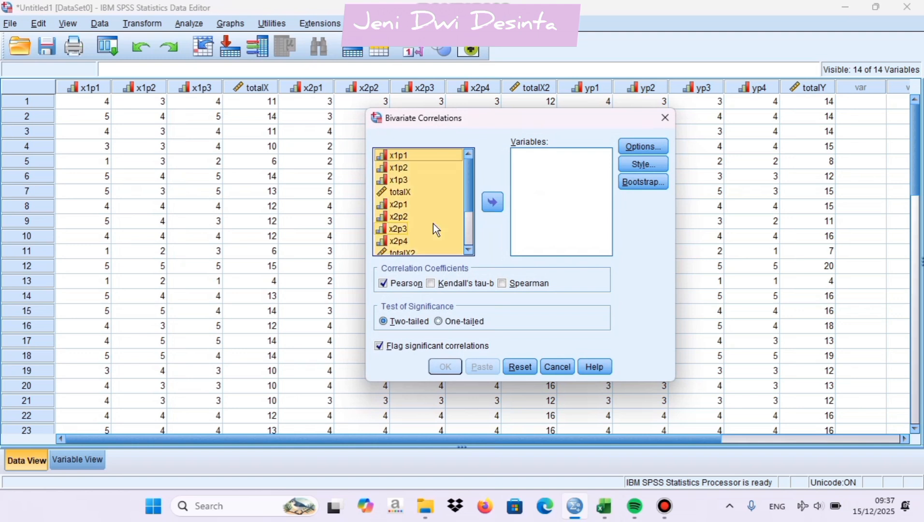
left_click(493, 203)
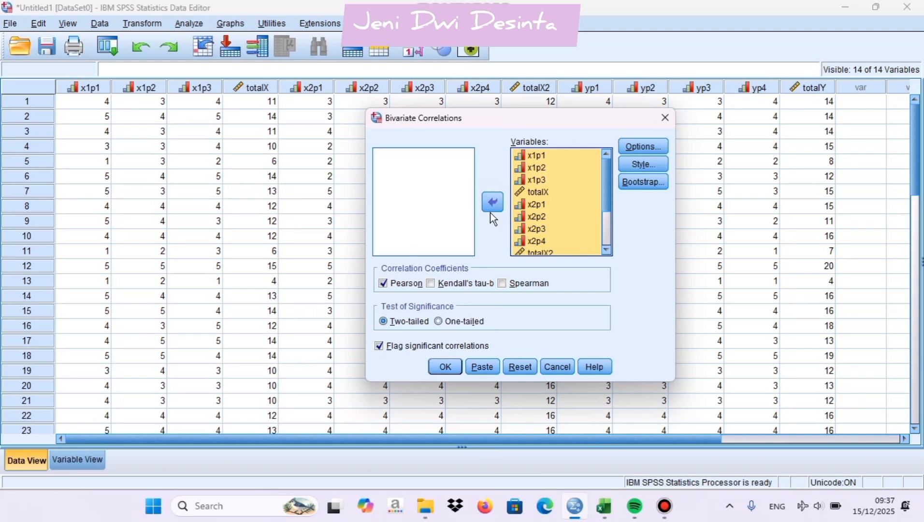
left_click(449, 371)
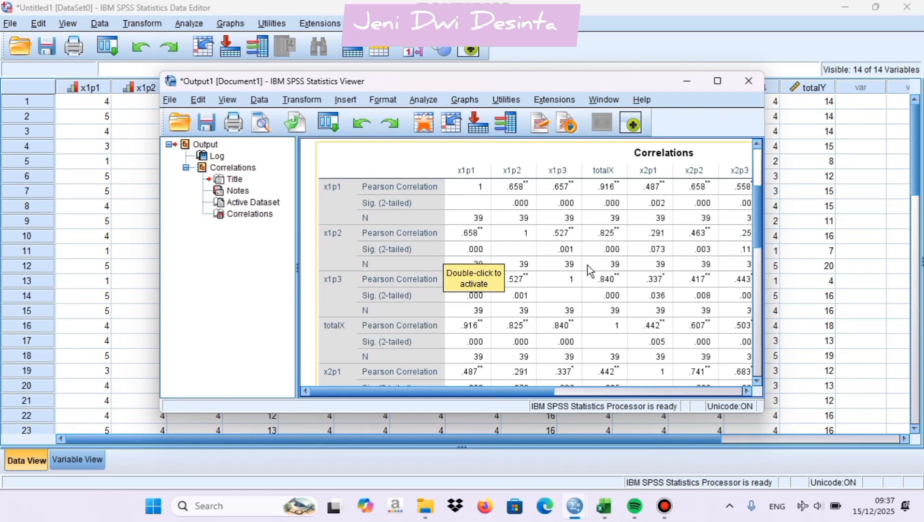
Examine the Correlations table for each item's Pearson correlation and two-tailed significance against totalX, totalX2 and totalY
scroll(586, 264, "up", 5)
scroll(586, 264, "down", 3)
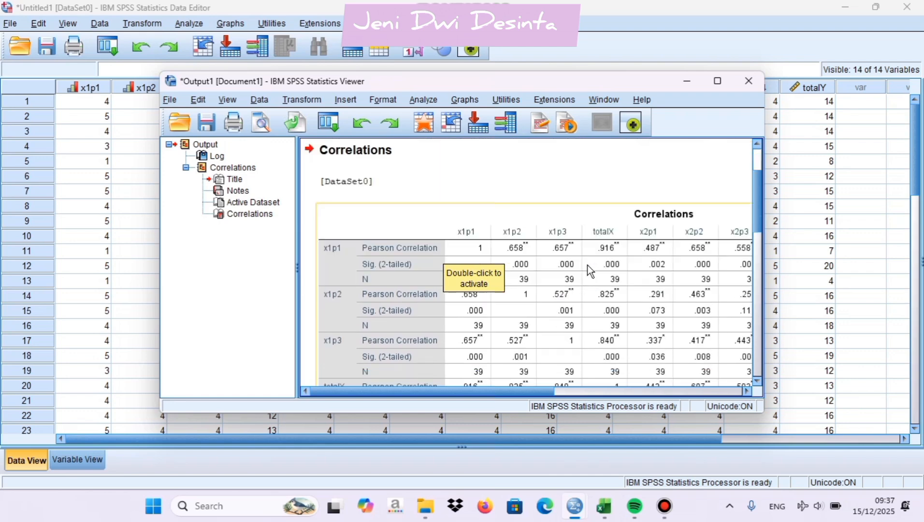
scroll(586, 264, "down", 6)
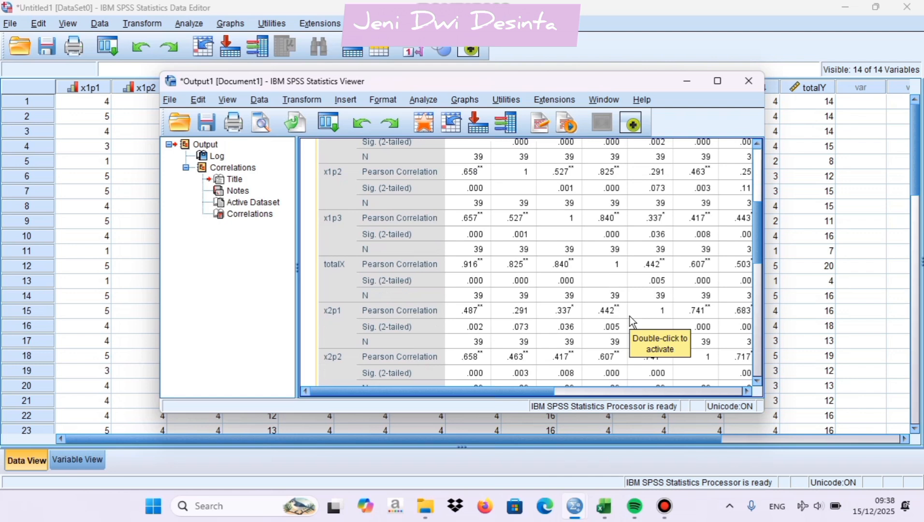
scroll(629, 321, "up", 3)
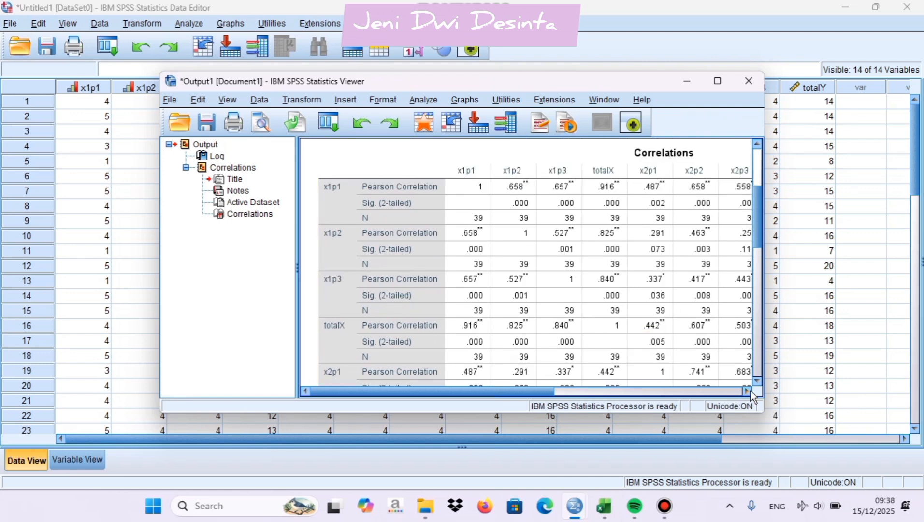
left_click(746, 392)
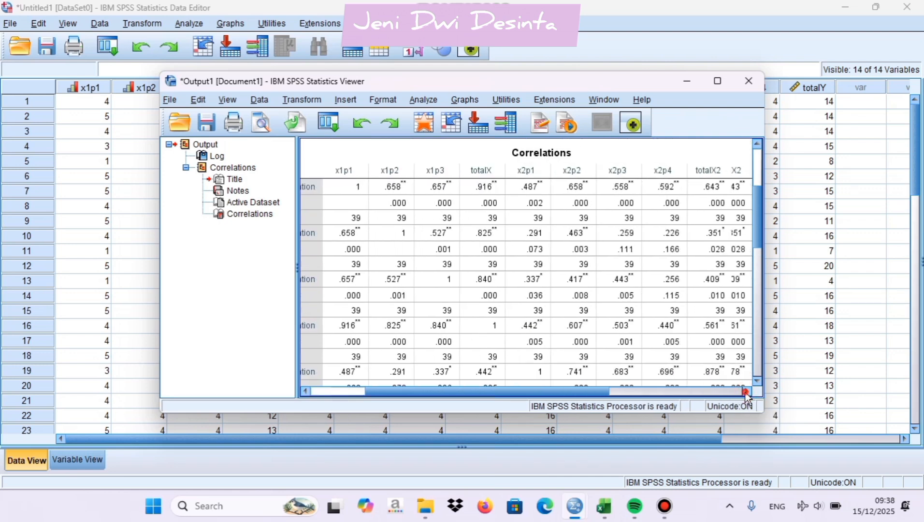
left_click(746, 392)
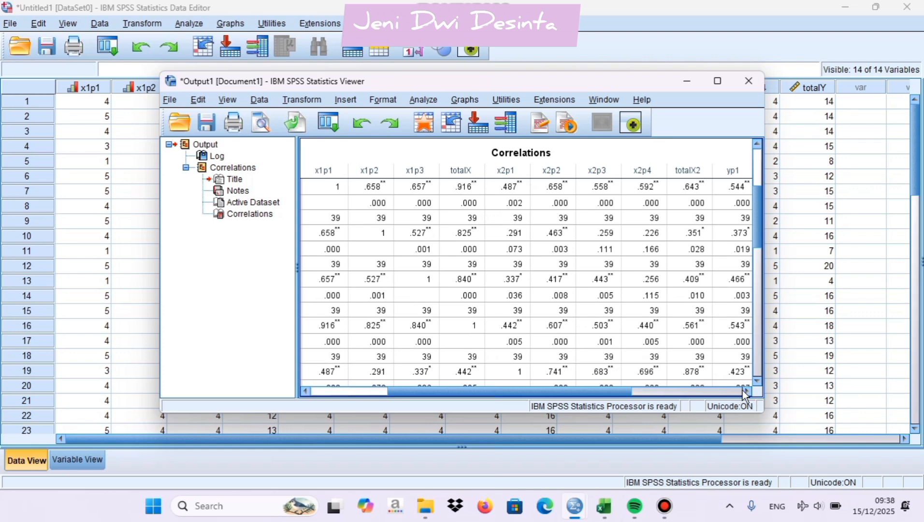
left_click(745, 392)
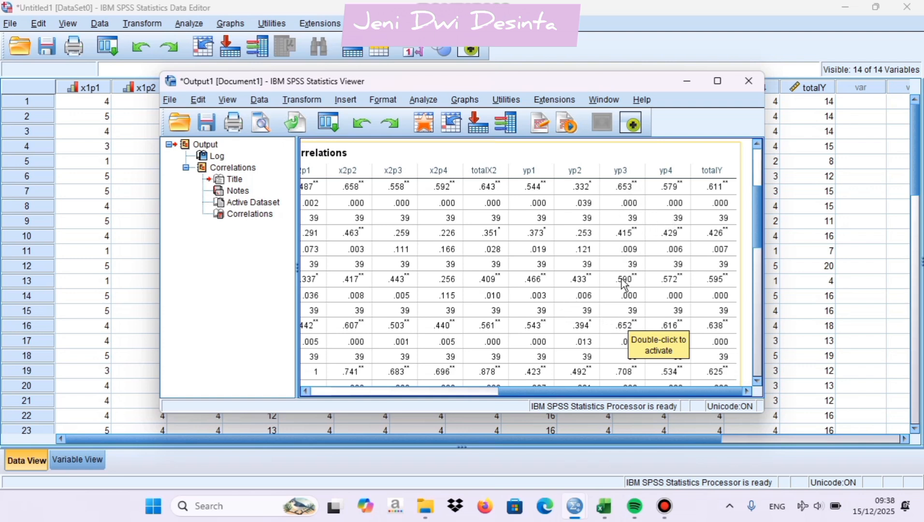
left_click(757, 381)
left_click(757, 381)
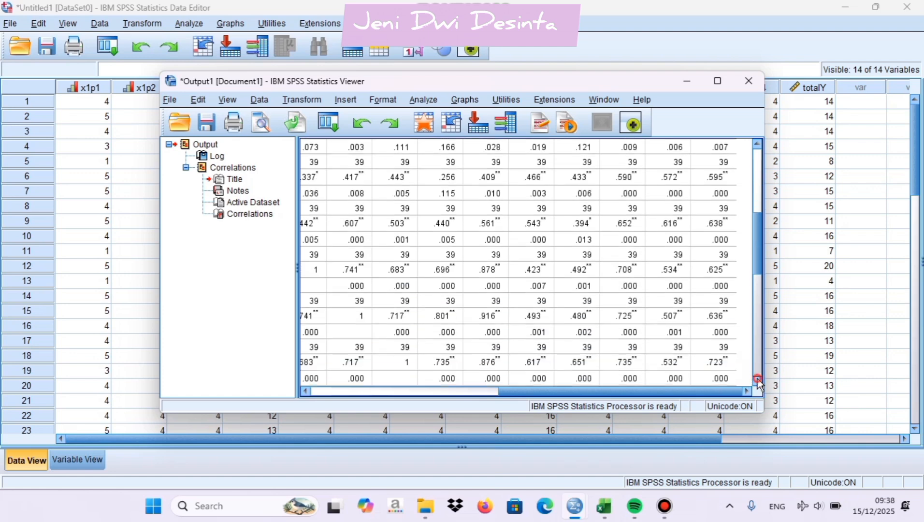
left_click(758, 382)
left_click(758, 382)
left_click(758, 382)
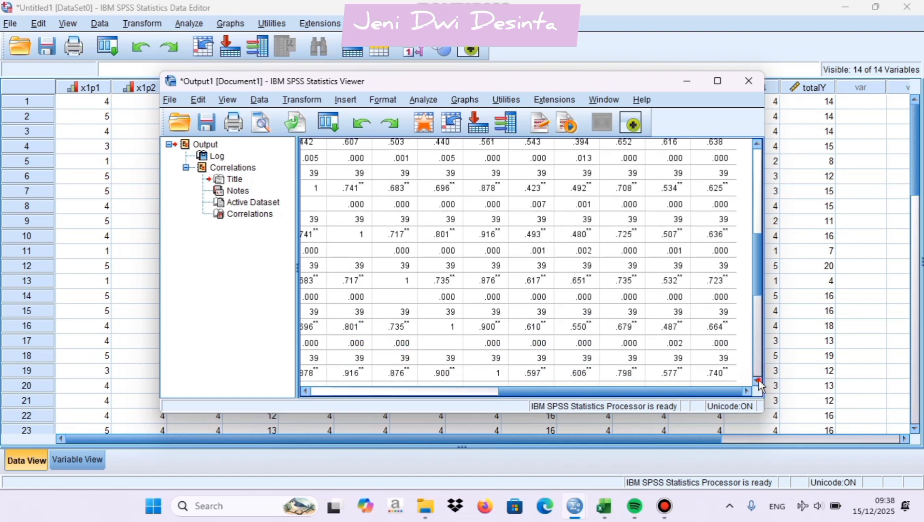
left_click(758, 382)
left_click(304, 391)
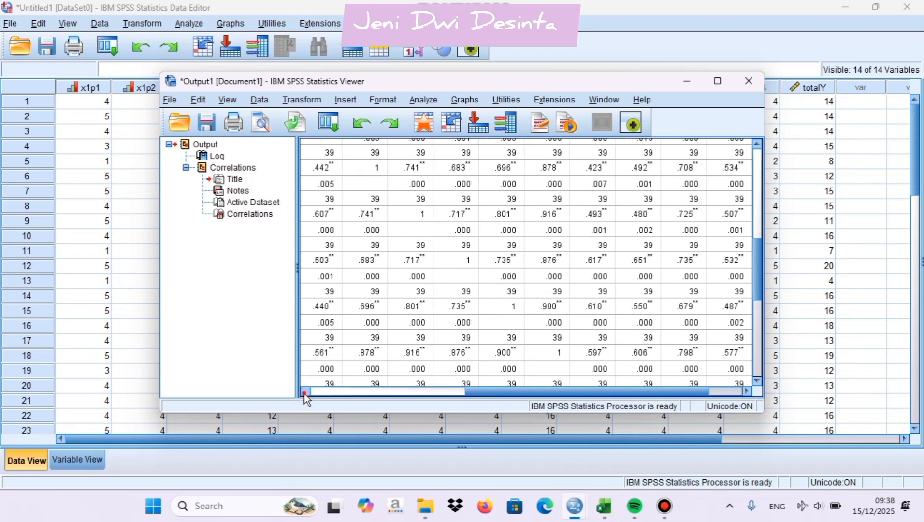
left_click(304, 392)
left_click(304, 392)
left_click(304, 392)
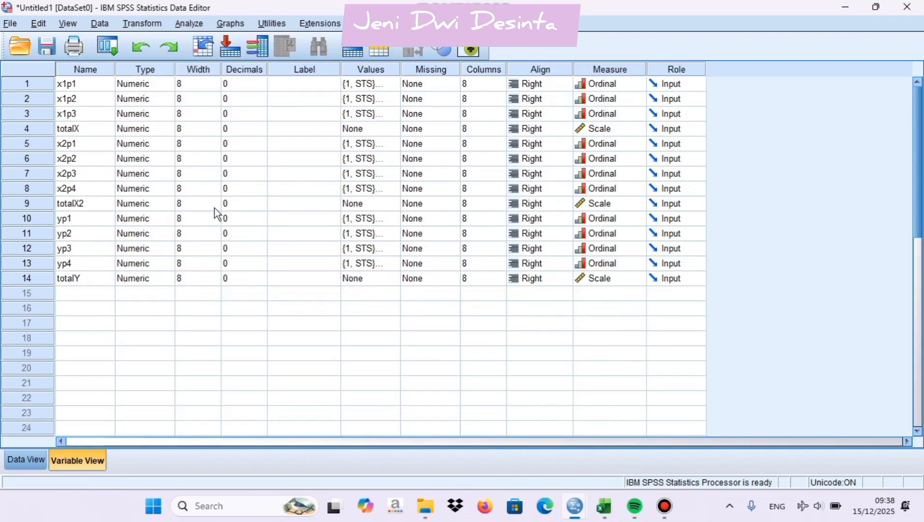
Run a reliability analysis on items x1p1, x1p2 and x1p3 using the Alpha model
left_click(191, 25)
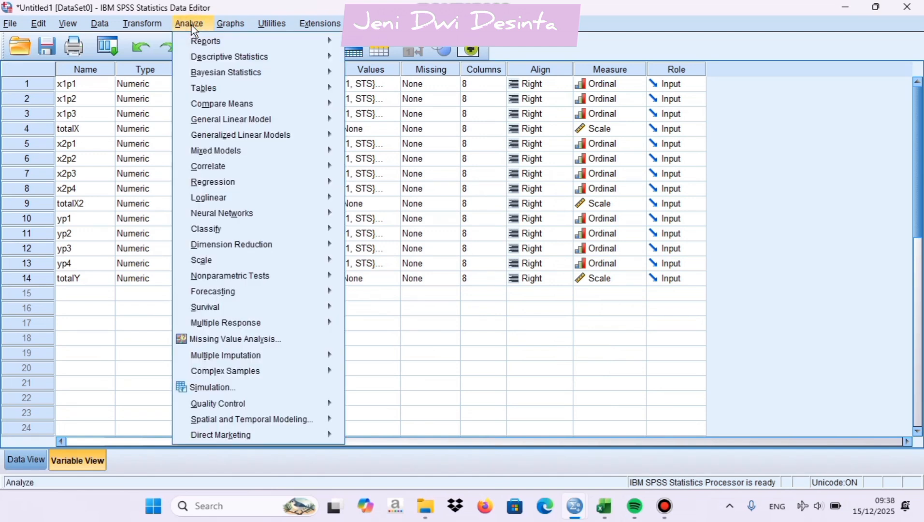
mouse_move(269, 296)
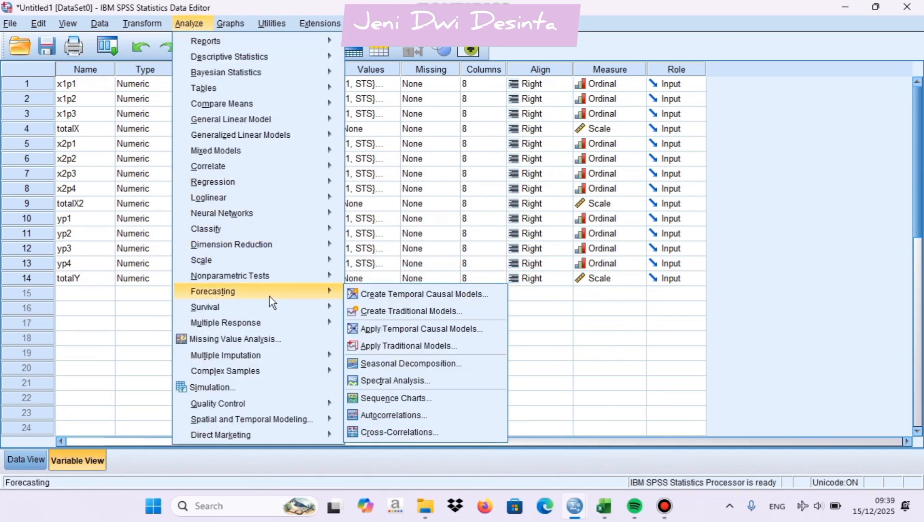
mouse_move(250, 253)
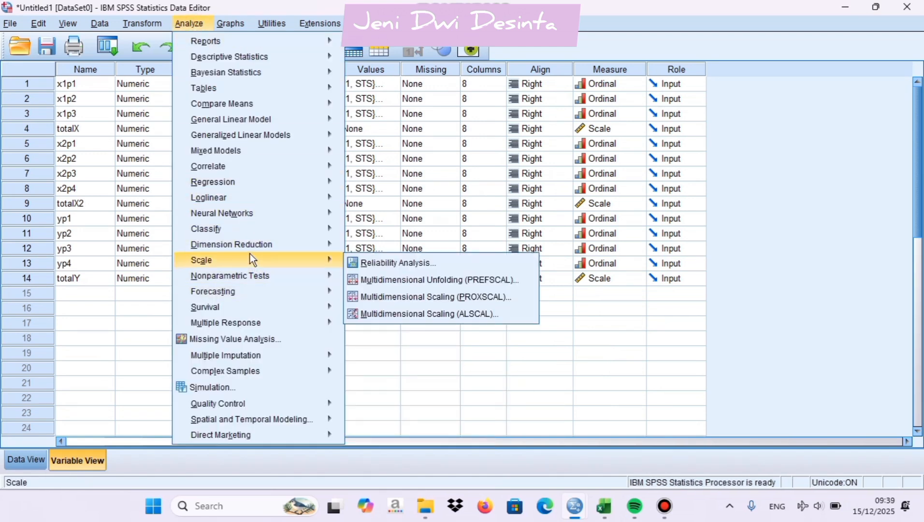
left_click(375, 261)
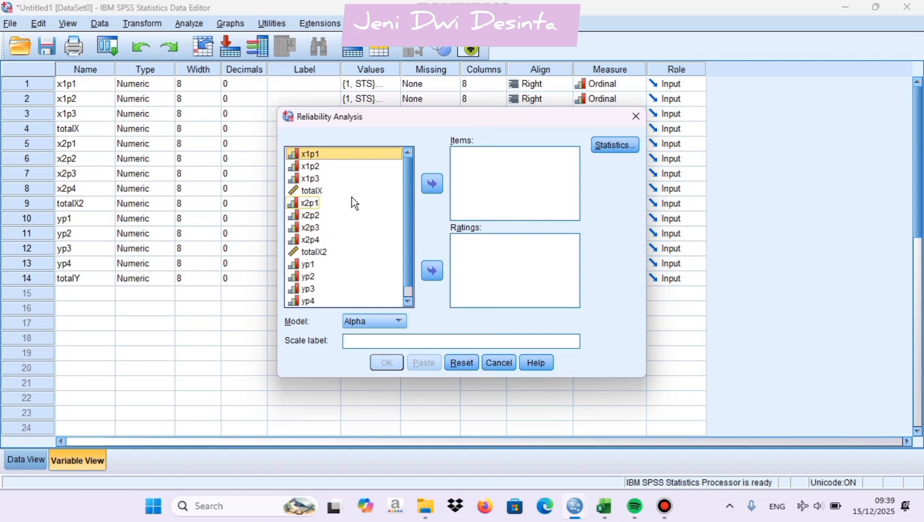
left_click(337, 168)
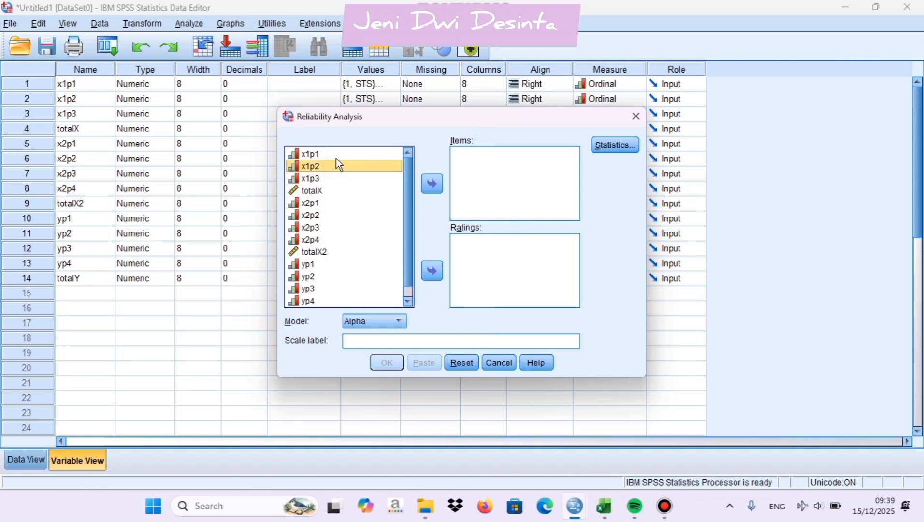
left_click(334, 155)
double_click(334, 155)
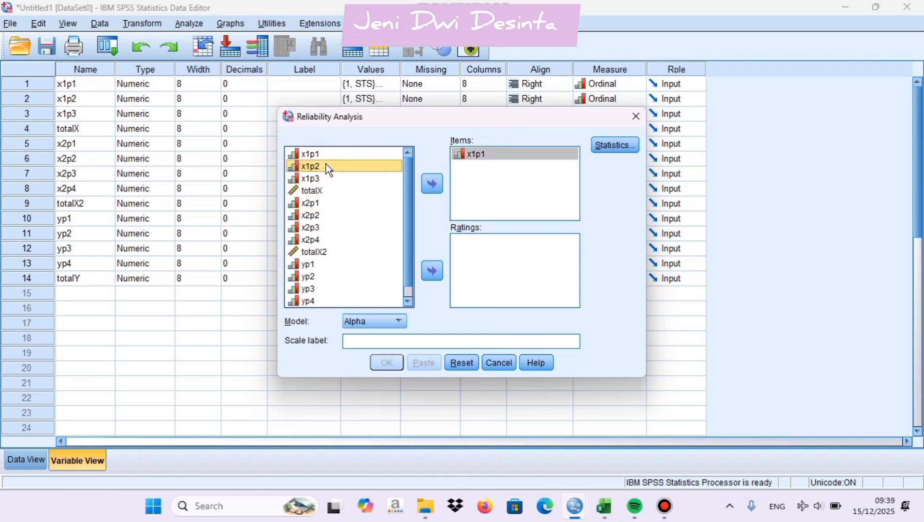
double_click(327, 165)
double_click(330, 178)
left_click(320, 203)
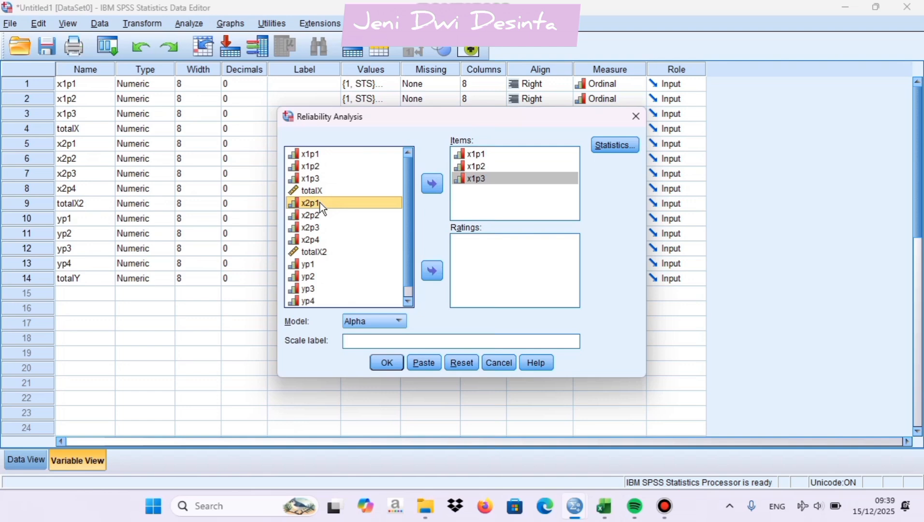
left_click(386, 363)
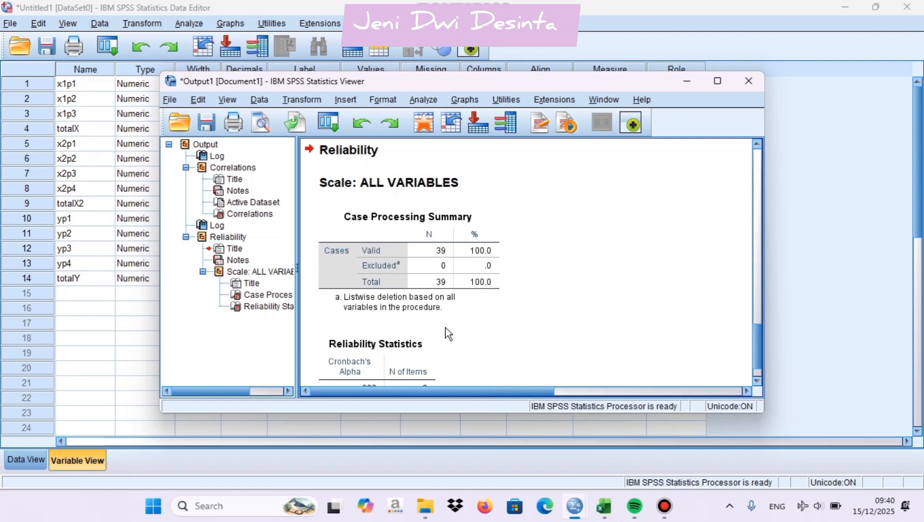
scroll(403, 338, "down", 1)
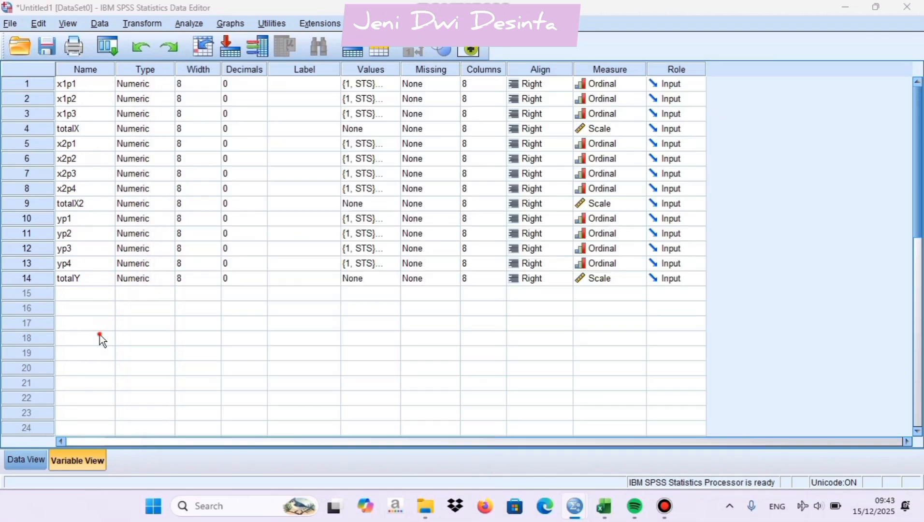
Set up a linear regression with totalY as the dependent variable and totalX and totalX2 as independents, using the Enter method
left_click(100, 335)
left_click(183, 26)
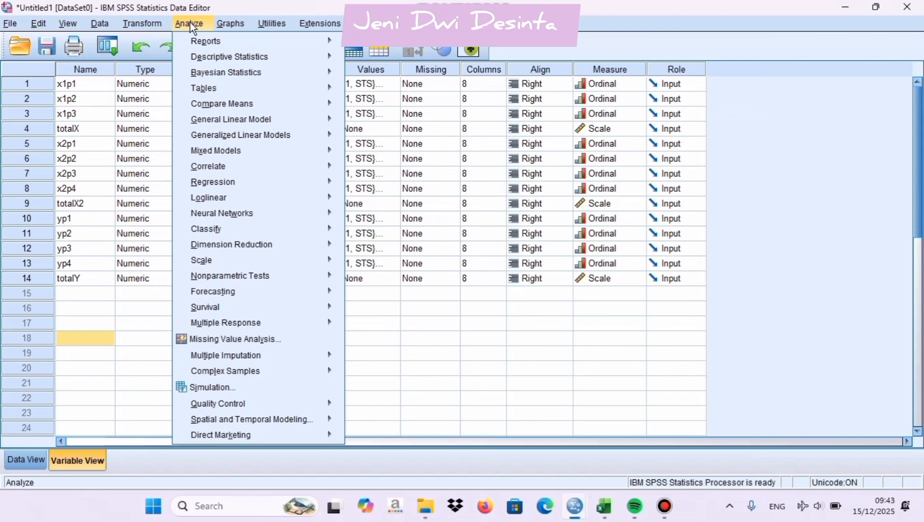
mouse_move(230, 184)
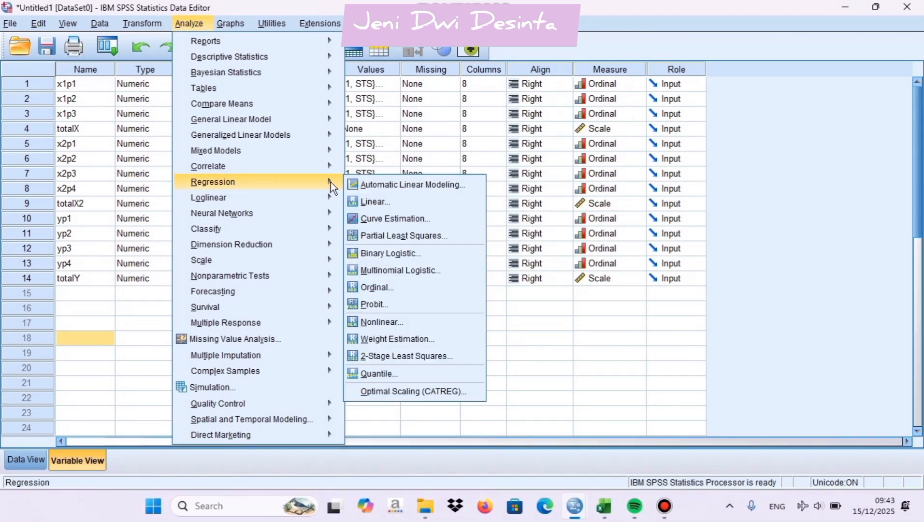
left_click(377, 201)
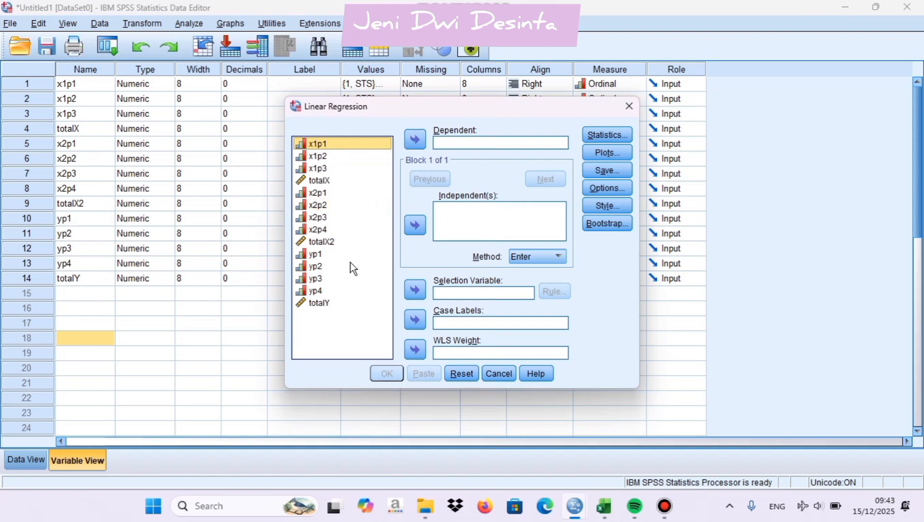
left_click(314, 303)
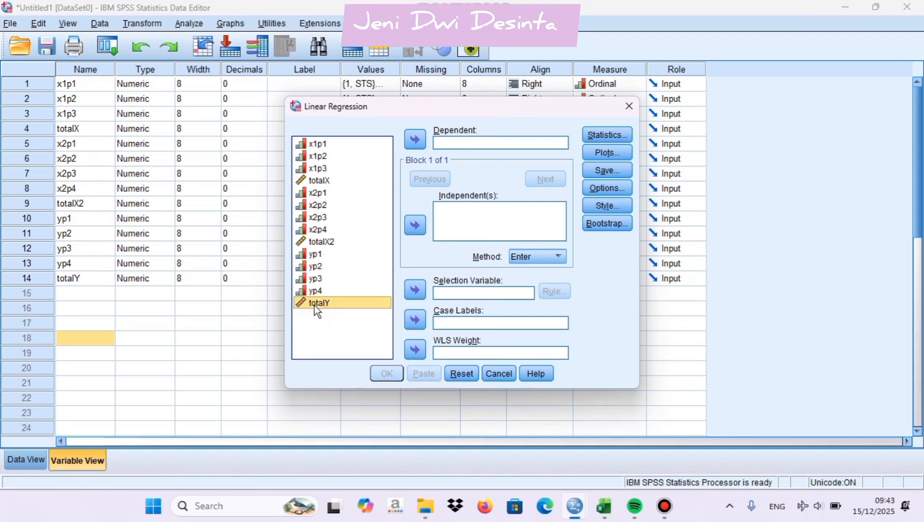
left_click(419, 140)
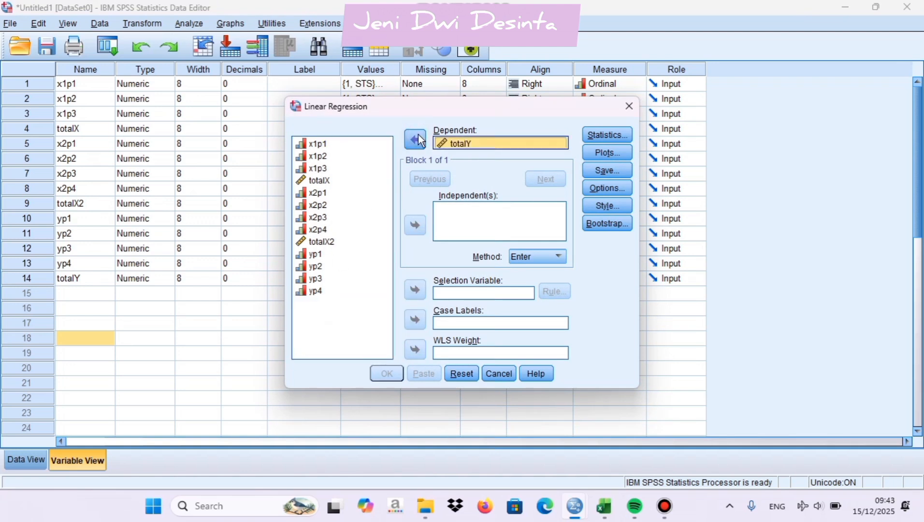
left_click(318, 180)
left_click(414, 224)
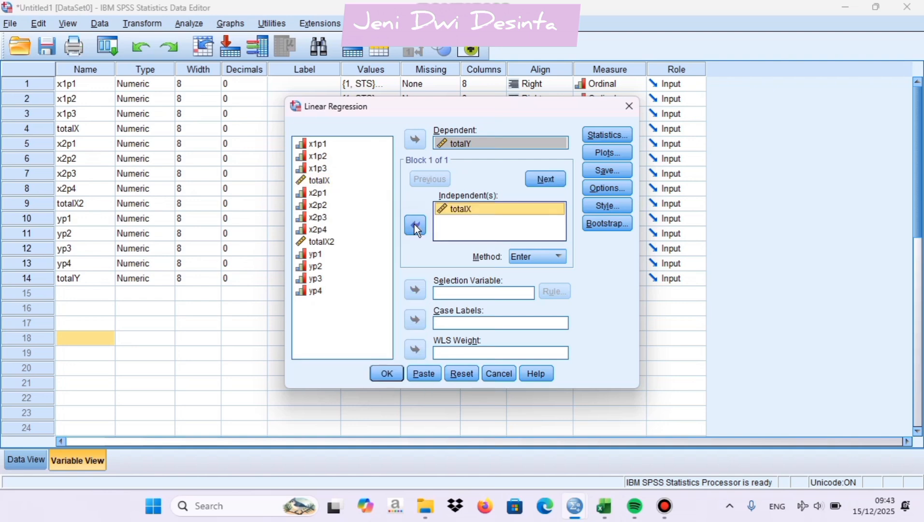
left_click(320, 241)
left_click(415, 225)
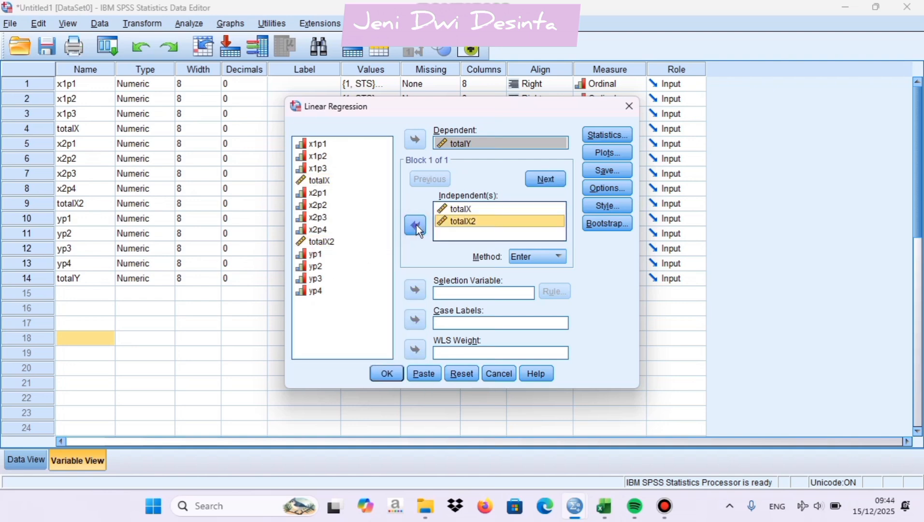
Have the regression save unstandardized residuals, run it and review its output tables
left_click(607, 170)
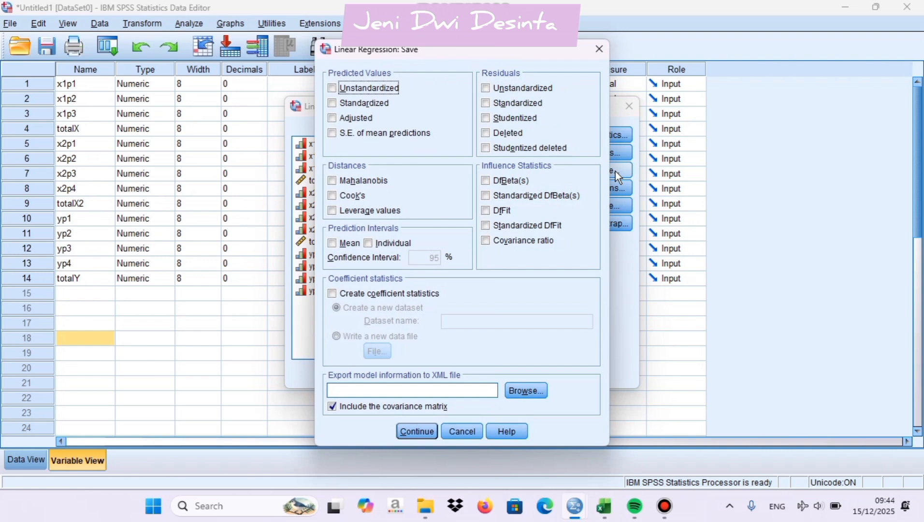
left_click(485, 88)
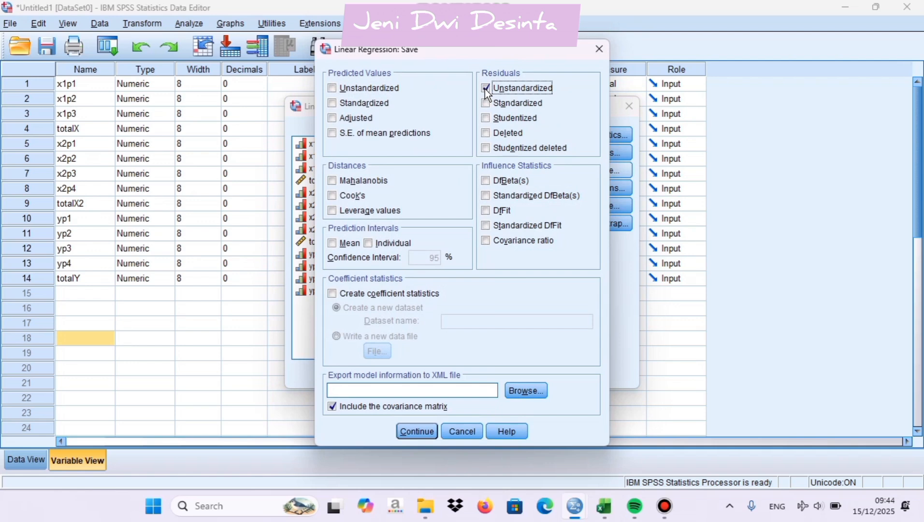
left_click(423, 431)
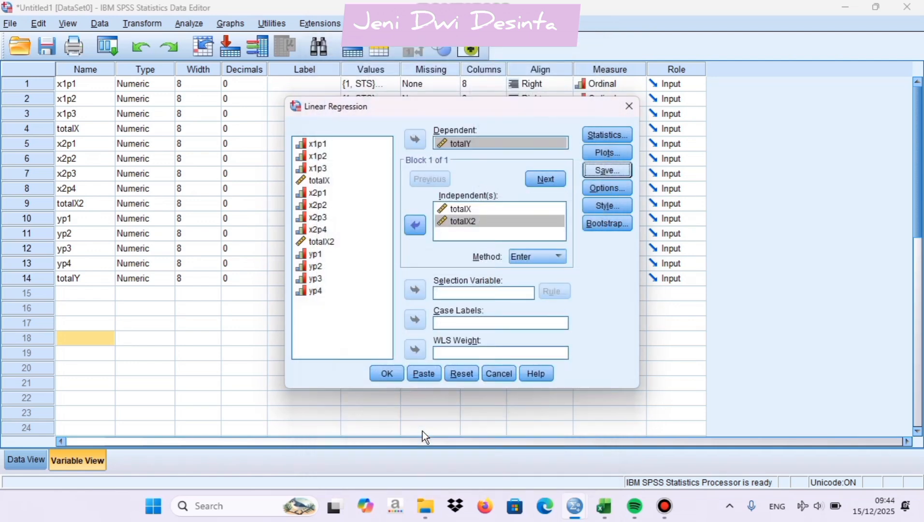
left_click(386, 374)
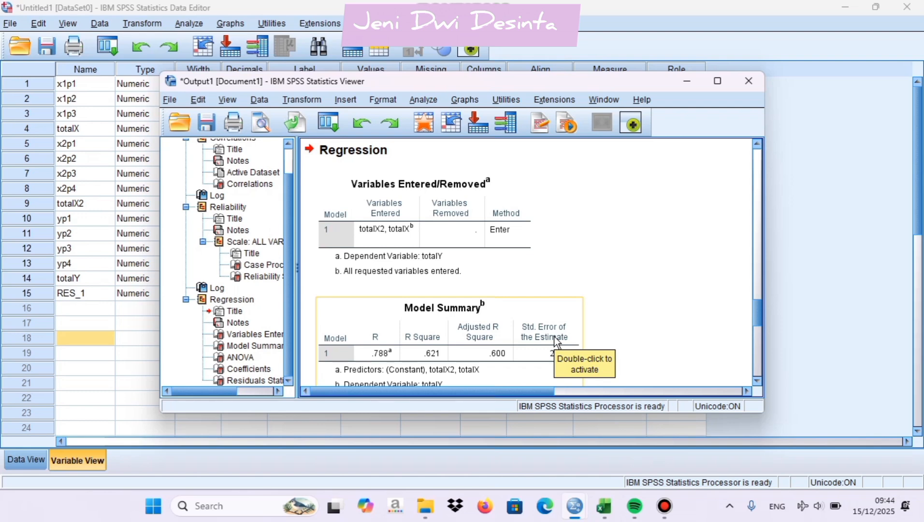
scroll(554, 336, "down", 10)
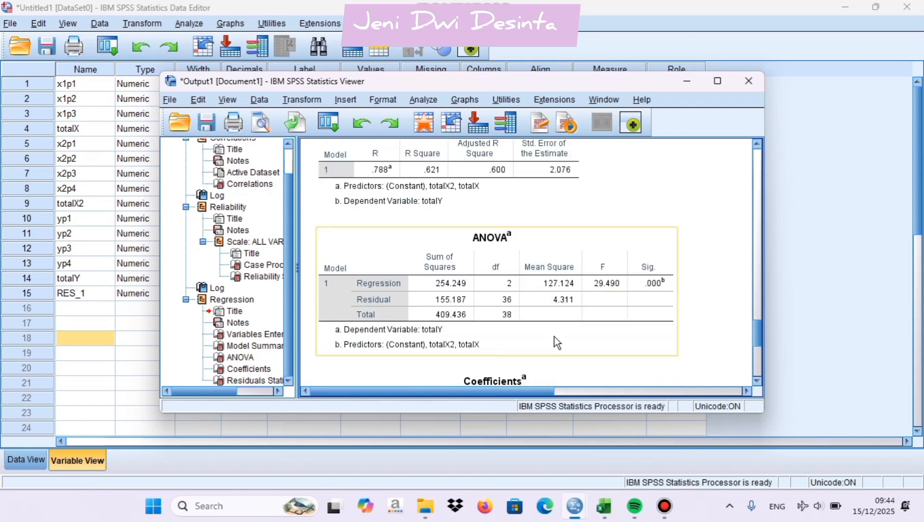
scroll(554, 336, "up", 15)
scroll(554, 336, "down", 8)
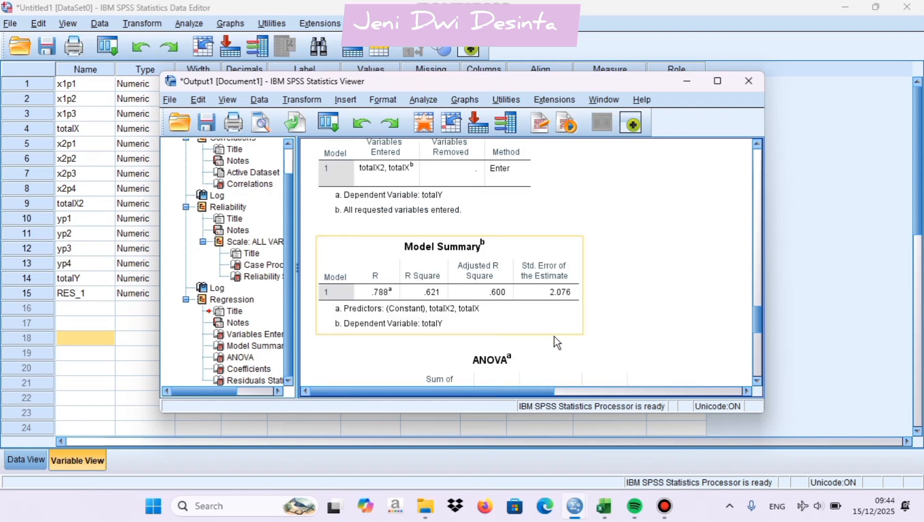
scroll(556, 341, "down", 10)
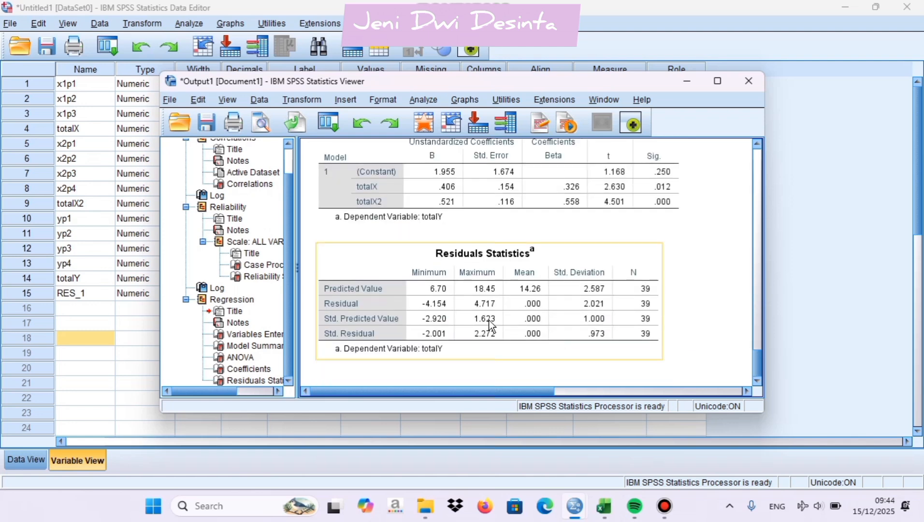
Run a legacy one-sample Kolmogorov-Smirnov test on the unstandardized residuals against the Normal distribution and review the result table
left_click(148, 352)
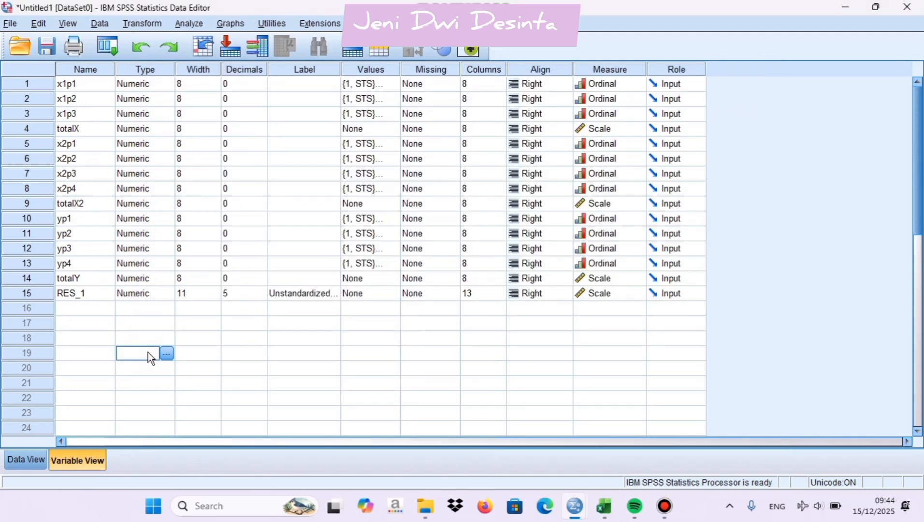
left_click(184, 22)
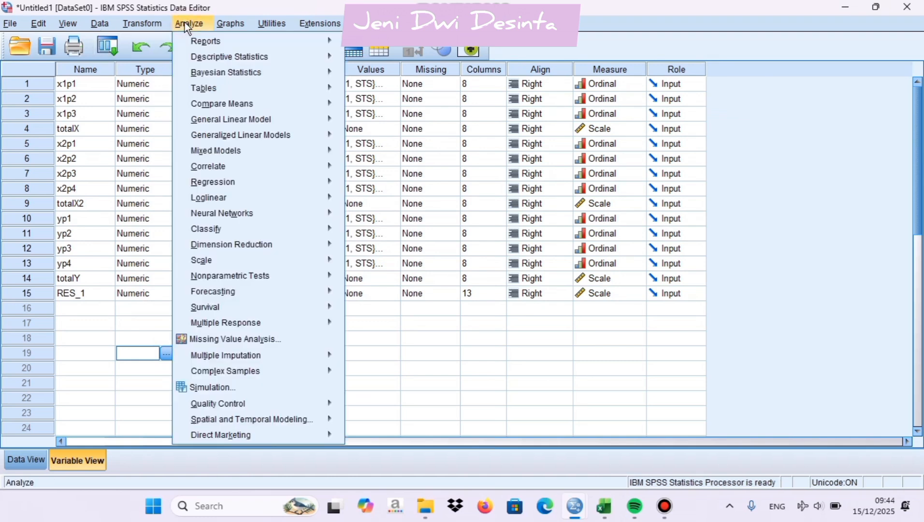
mouse_move(255, 274)
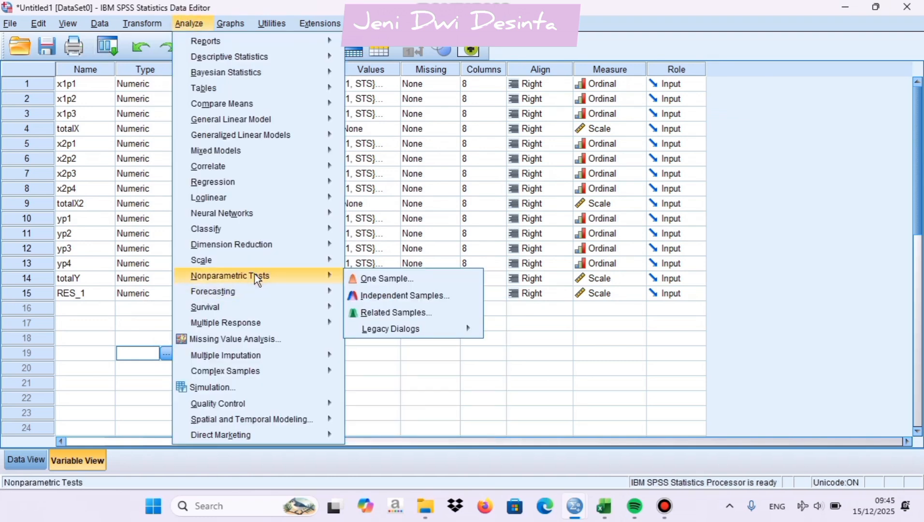
left_click(383, 331)
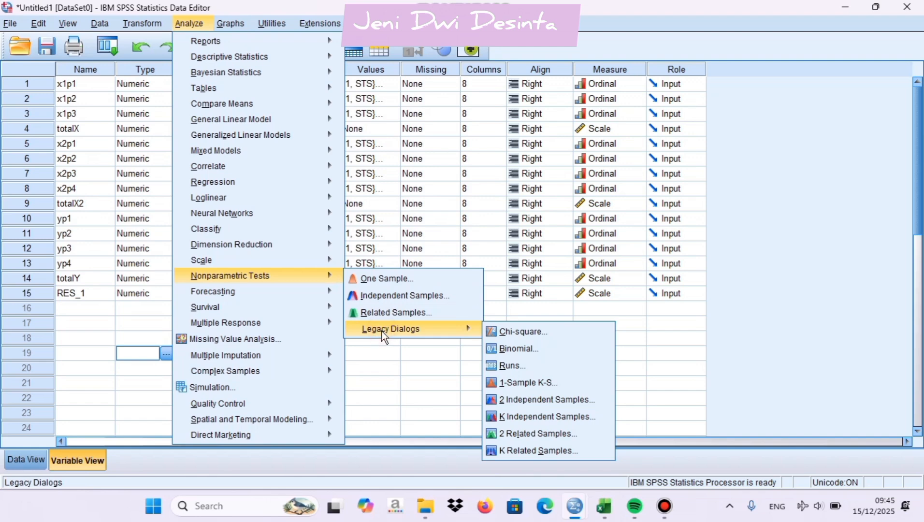
left_click(530, 379)
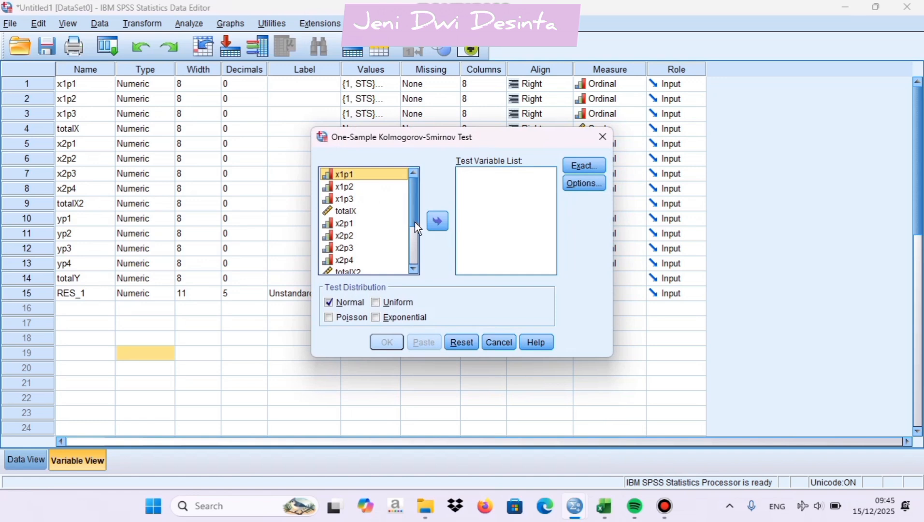
left_click_drag(414, 233, 413, 261)
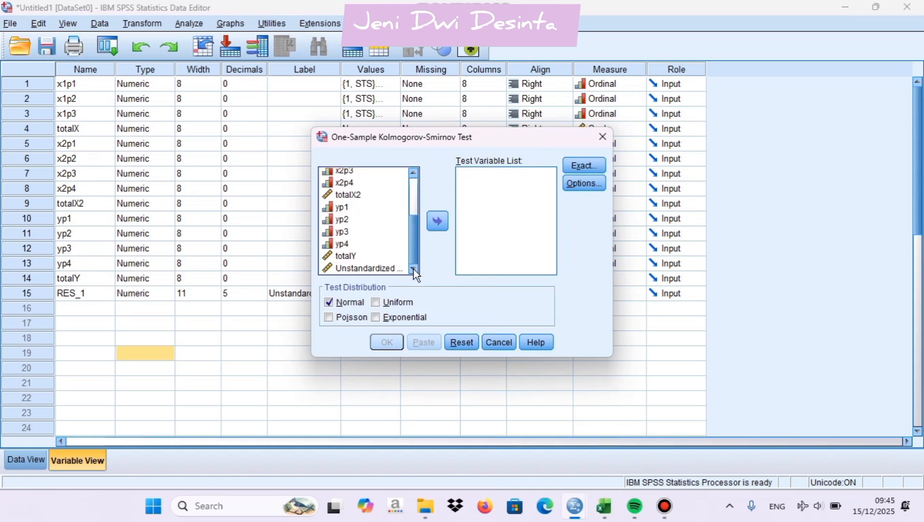
left_click(376, 269)
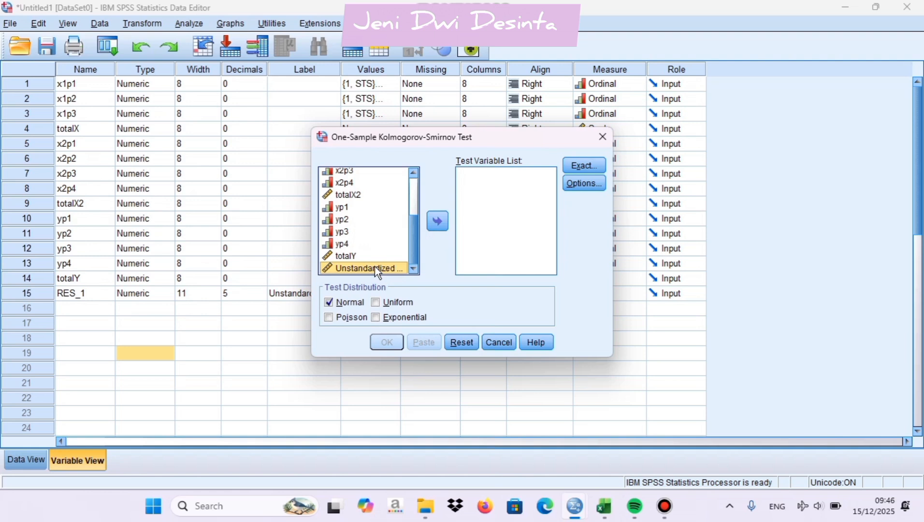
left_click(434, 226)
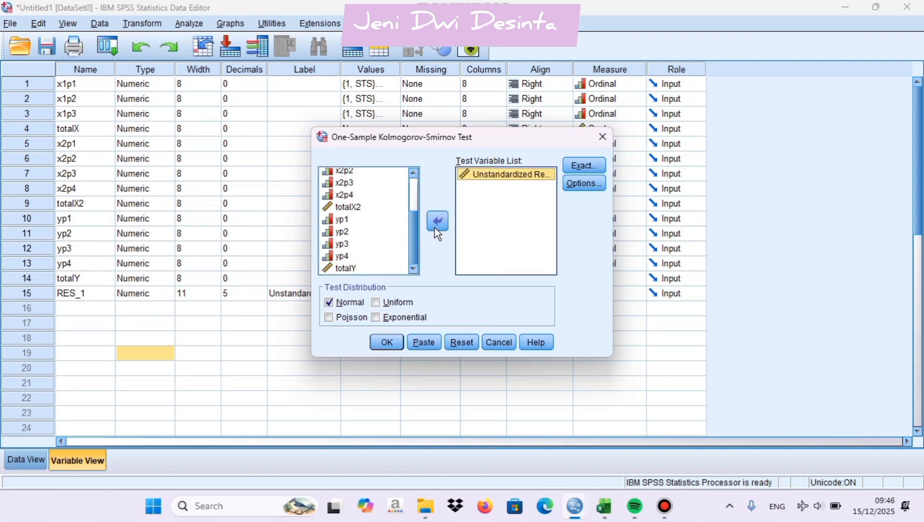
left_click(397, 340)
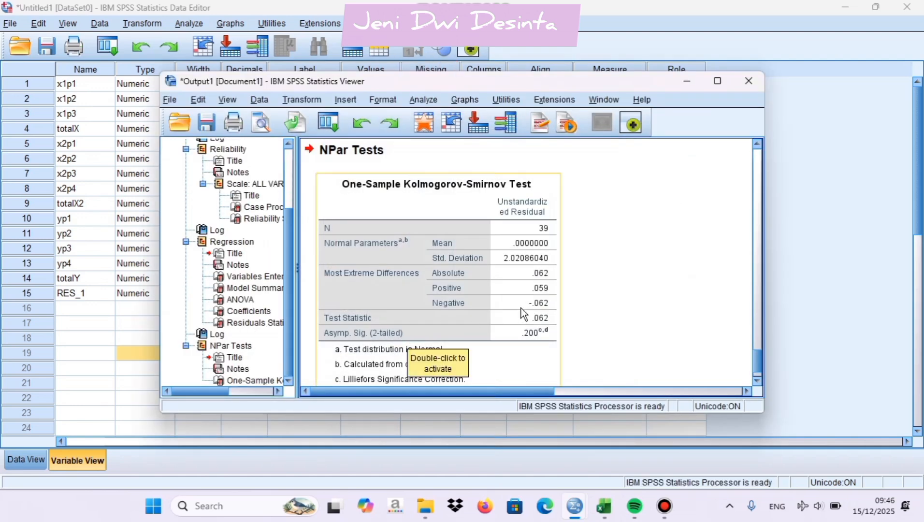
scroll(521, 307, "up", 10)
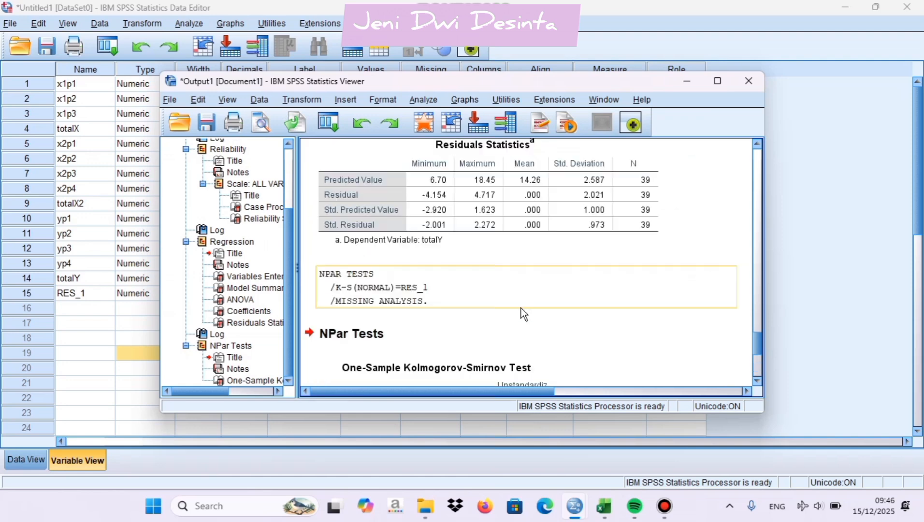
scroll(520, 307, "down", 10)
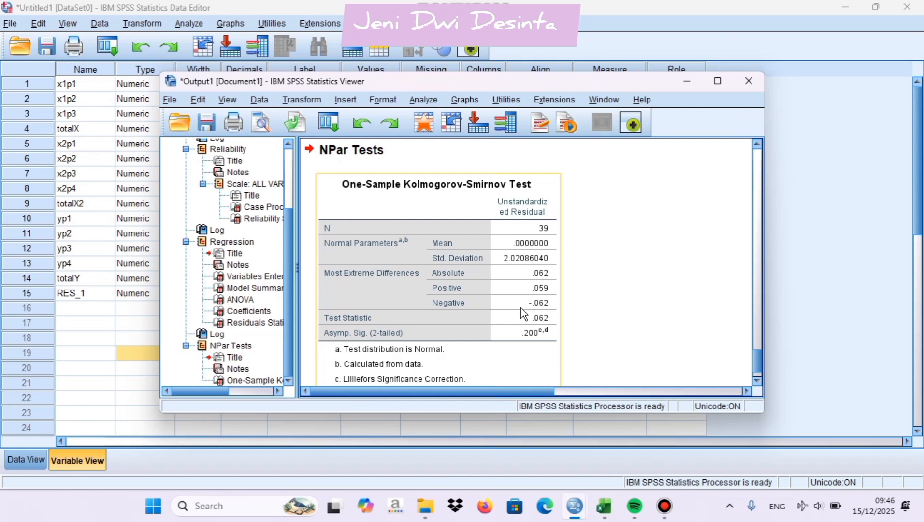
scroll(521, 307, "down", 2)
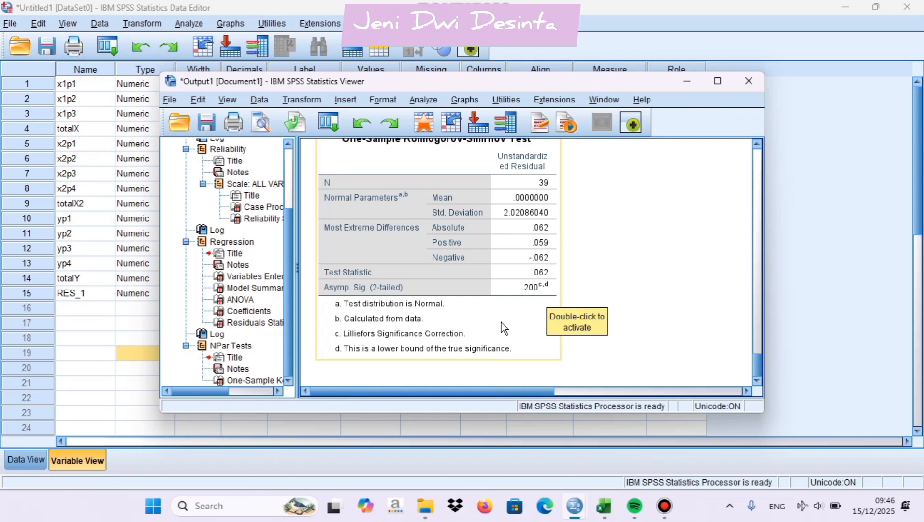
For the linear regression of totalY on totalX and totalX2, request a scatterplot with *ZRESID as Y and *ZPRED as X
left_click(132, 309)
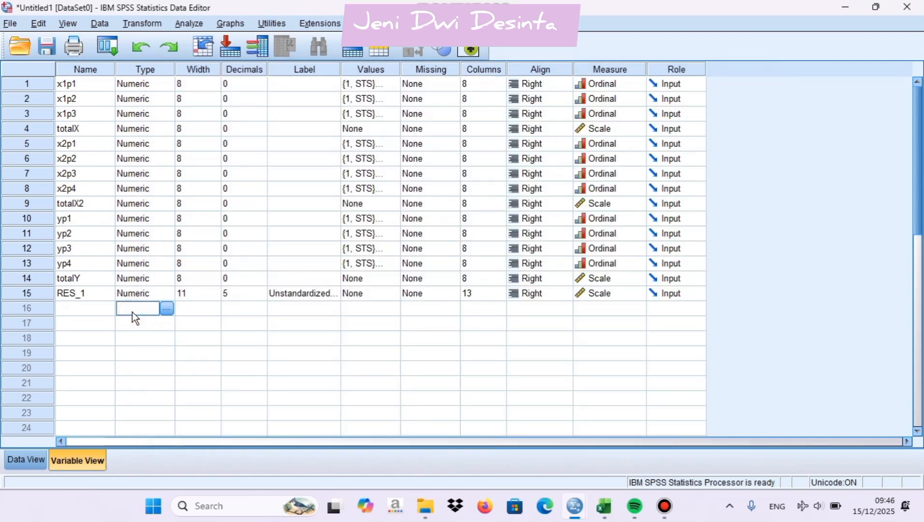
left_click(188, 24)
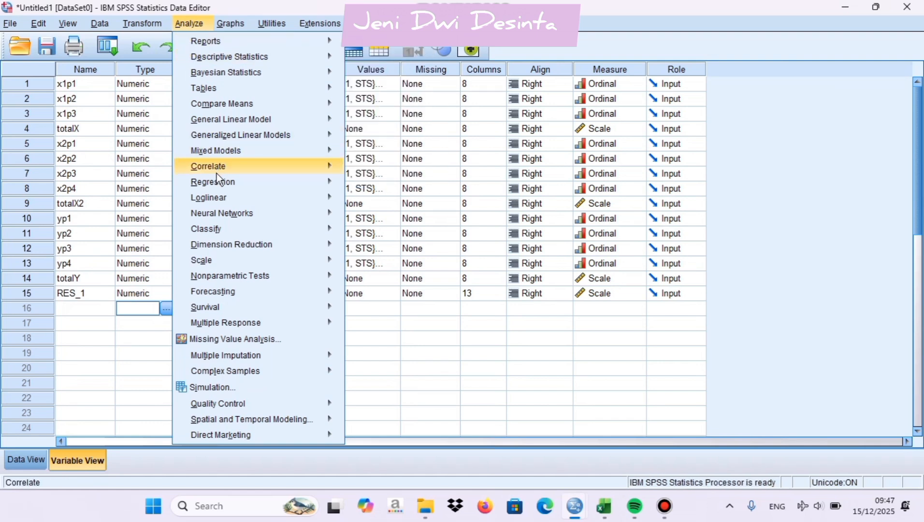
mouse_move(220, 185)
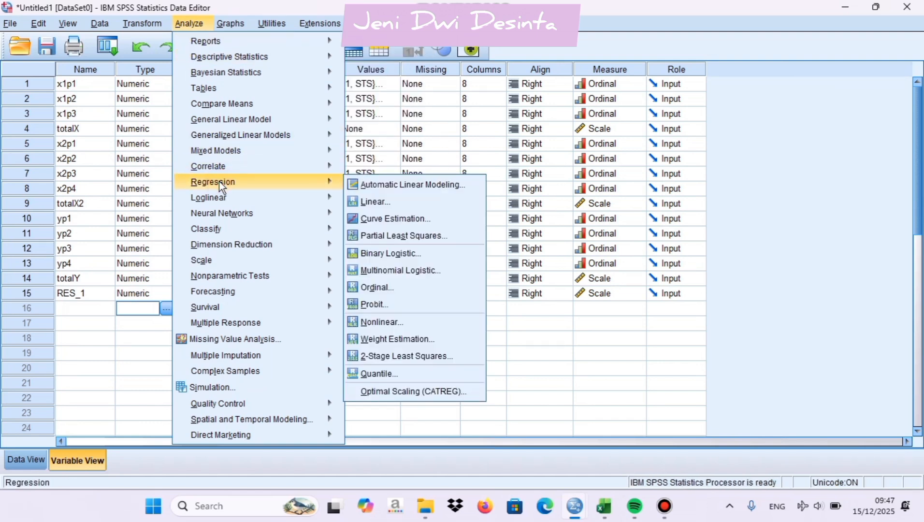
left_click(373, 203)
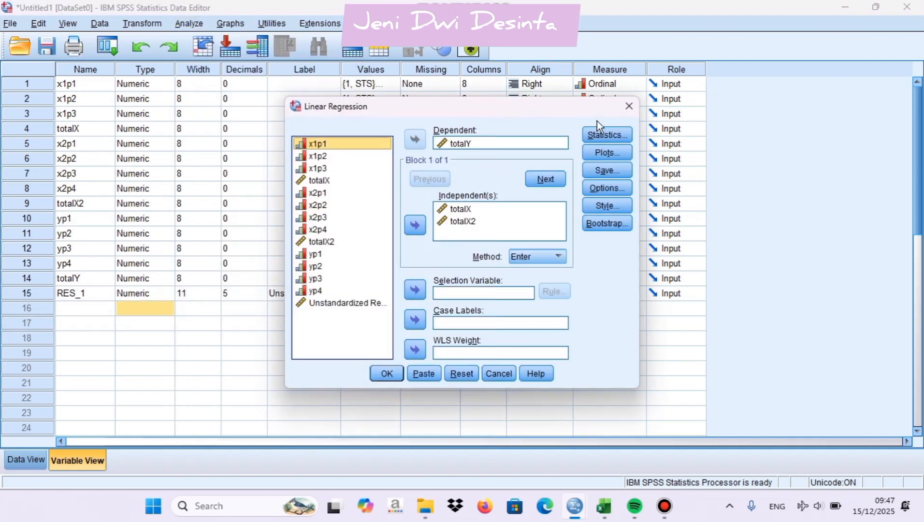
left_click(607, 154)
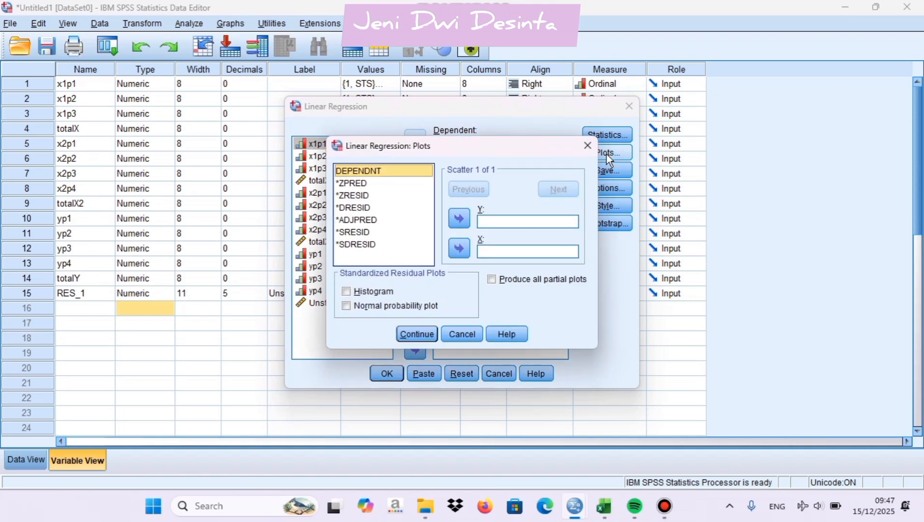
left_click(350, 185)
left_click(460, 248)
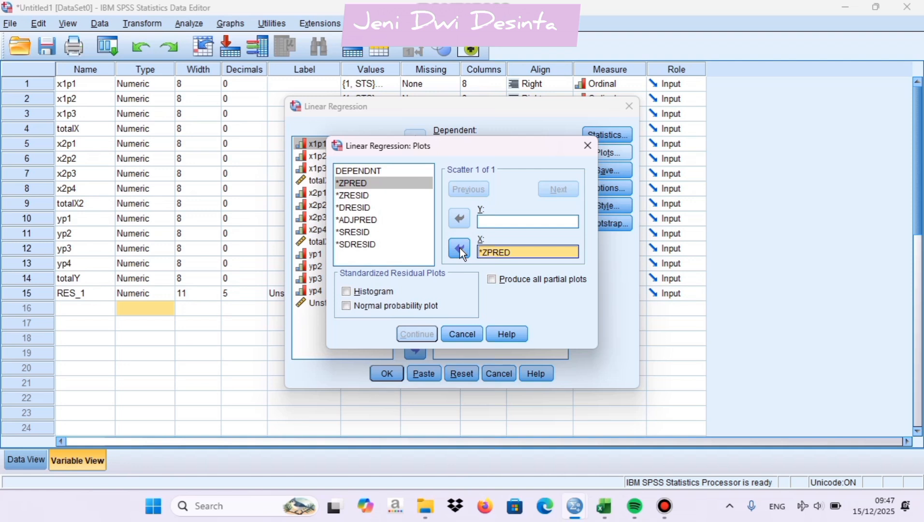
left_click(367, 196)
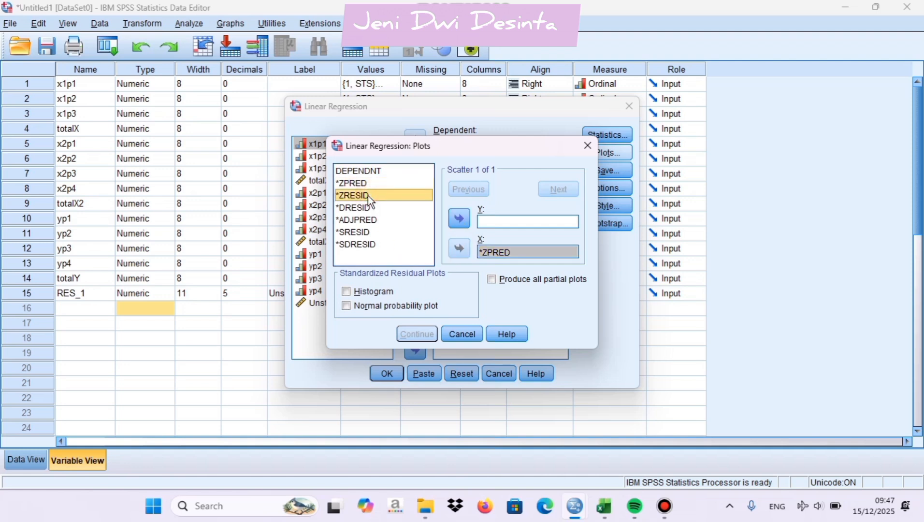
left_click(461, 219)
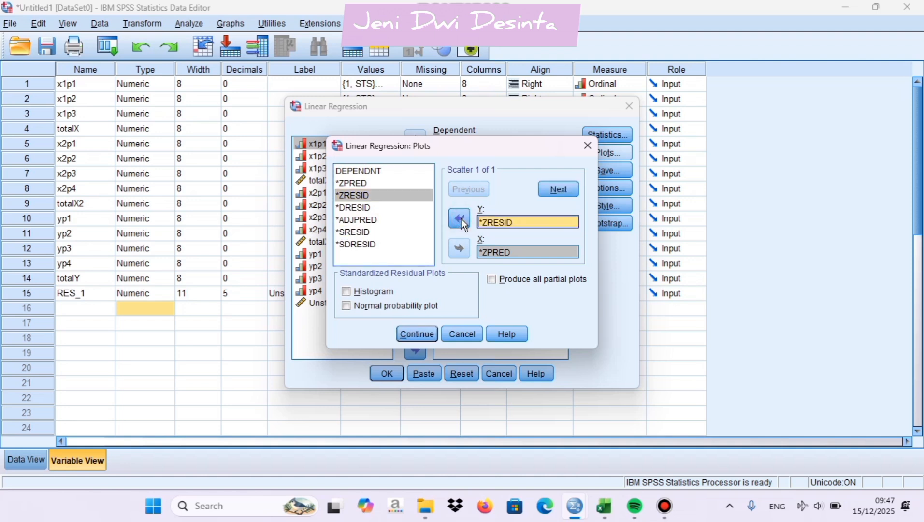
left_click(413, 338)
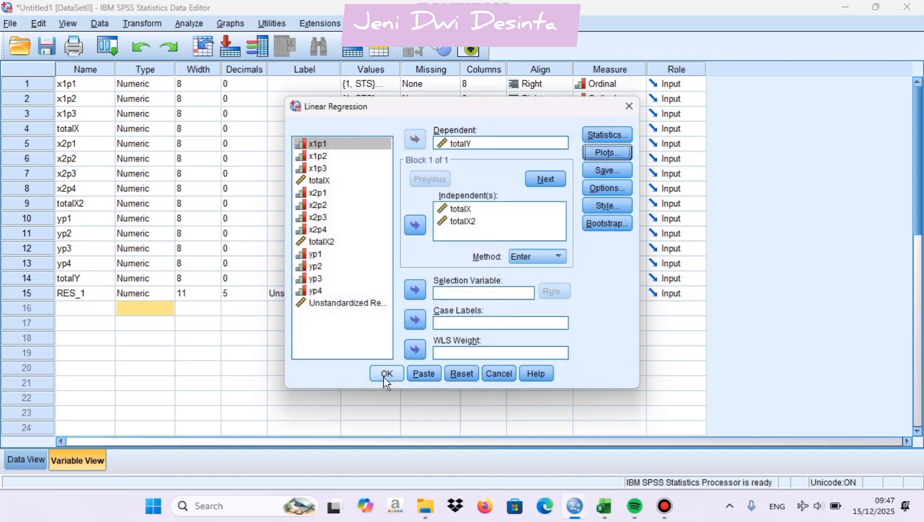
Run the regression and examine the scatterplot of standardized residuals against standardized predicted values in the output
left_click(386, 374)
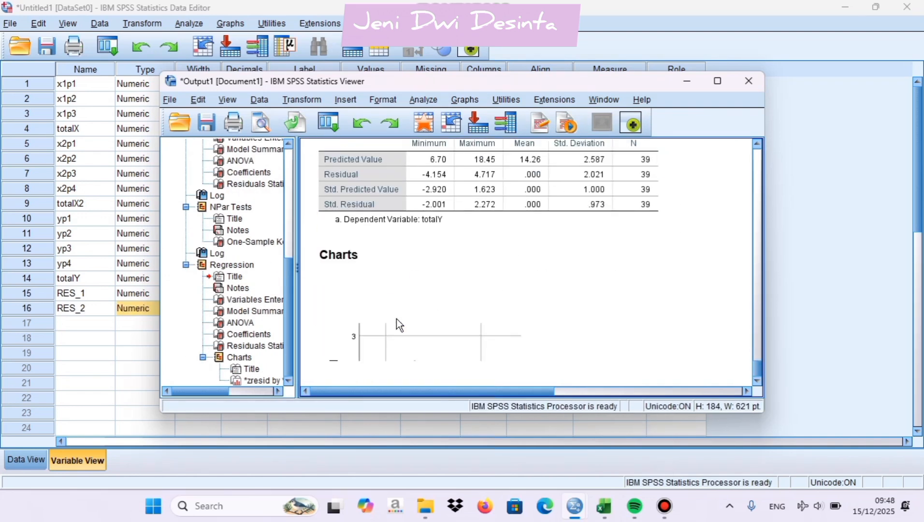
scroll(396, 319, "down", 5)
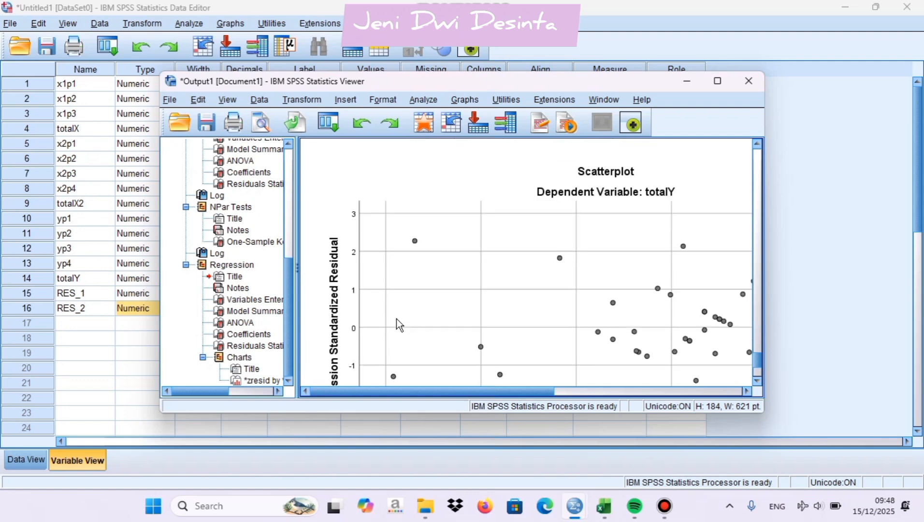
scroll(396, 318, "up", 6)
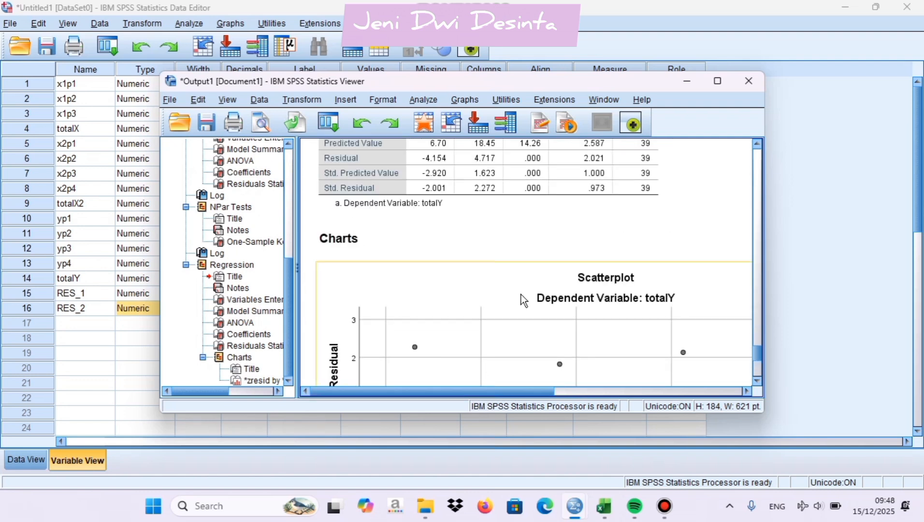
scroll(520, 295, "down", 3)
scroll(469, 338, "down", 2)
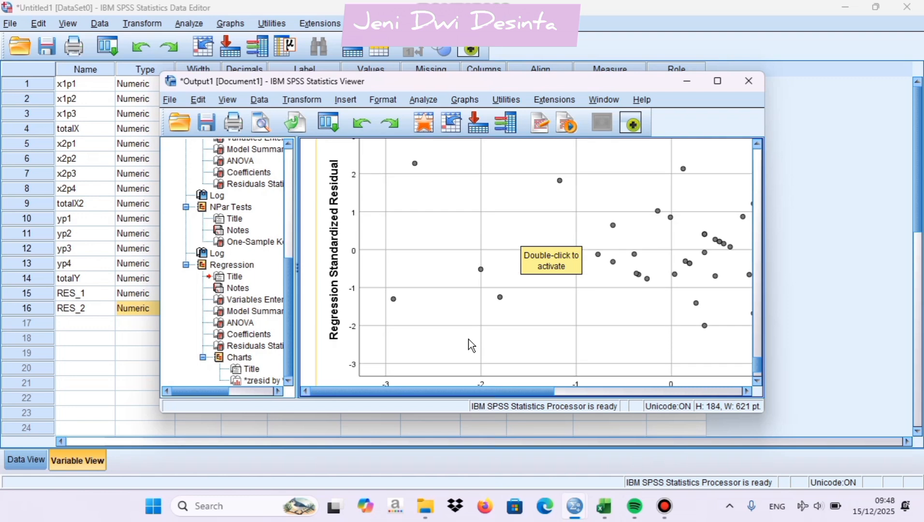
left_click_drag(446, 393, 591, 420)
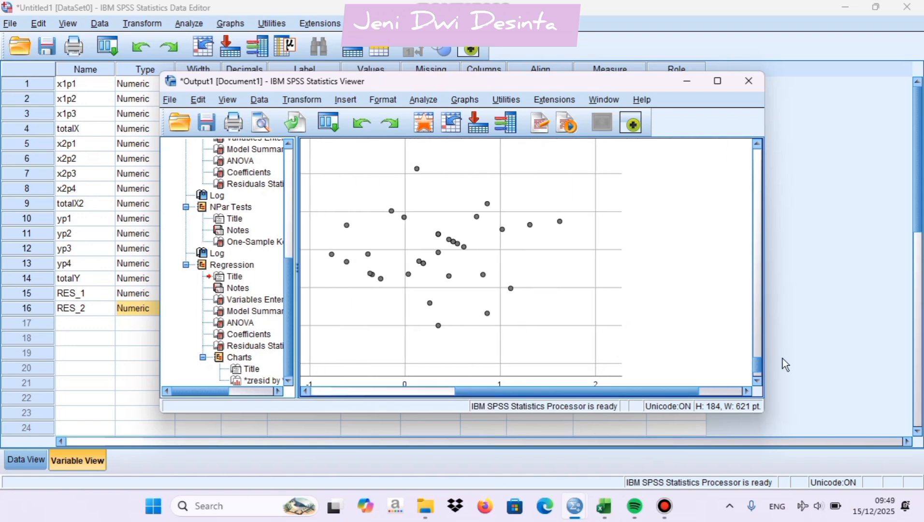
left_click_drag(757, 368, 758, 364)
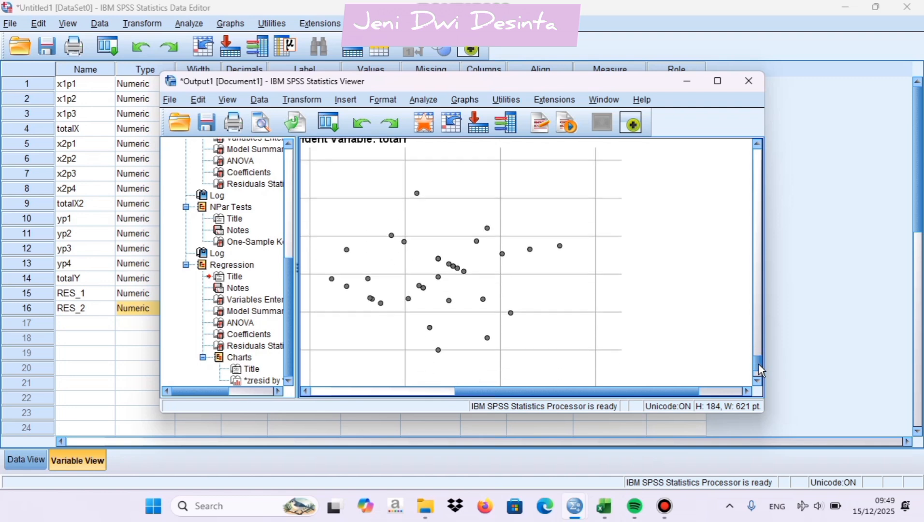
left_click(405, 392)
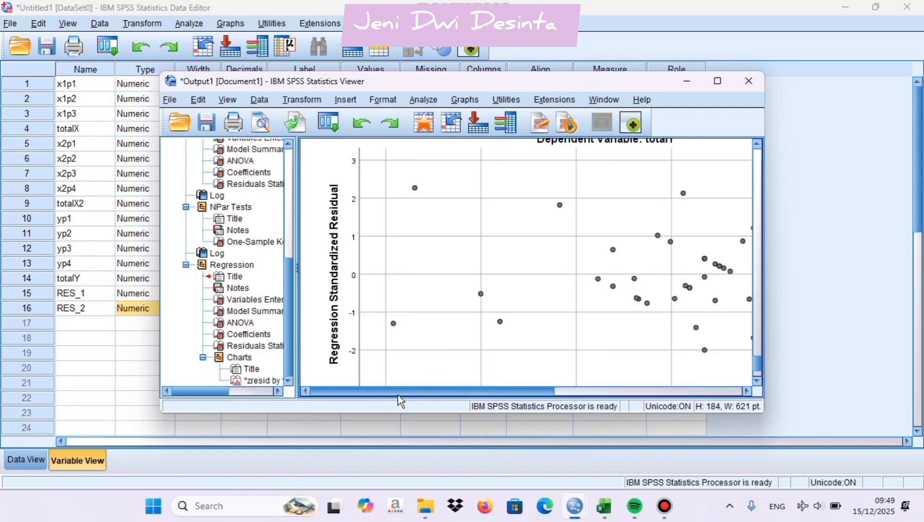
scroll(563, 333, "up", 3)
scroll(562, 333, "down", 6)
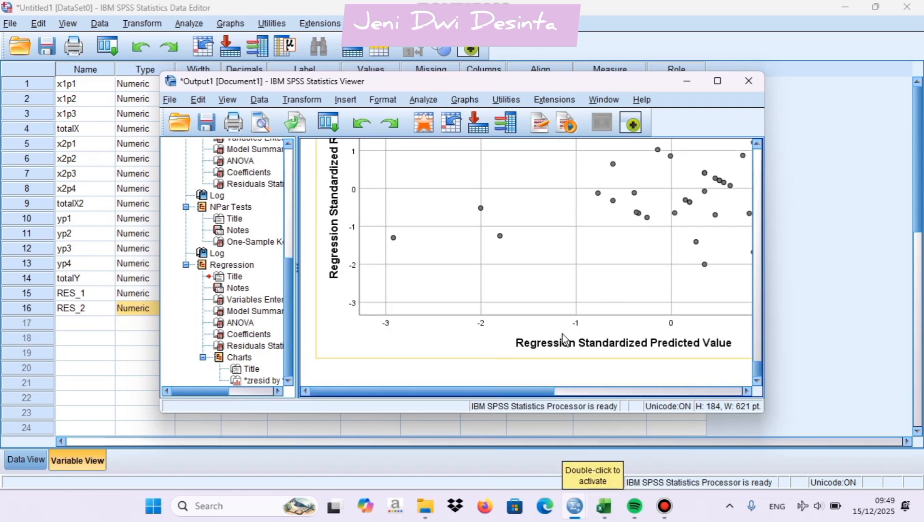
scroll(562, 333, "up", 2)
Add collinearity diagnostics to the statistics of the linear regression of totalY on totalX and totalX2
left_click(80, 353)
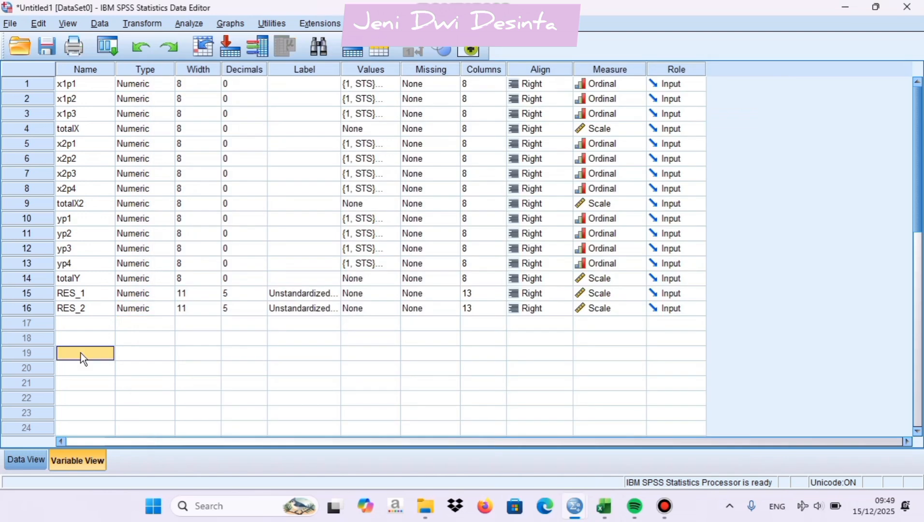
left_click(189, 24)
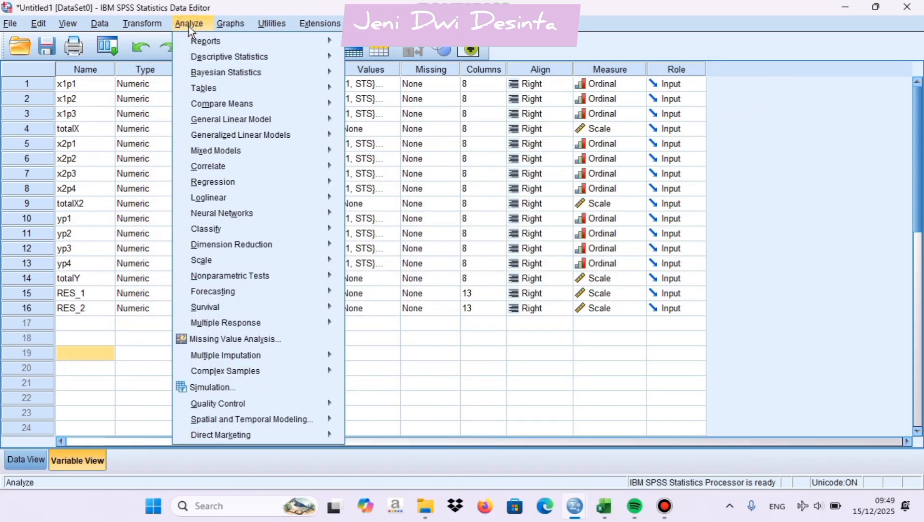
mouse_move(215, 184)
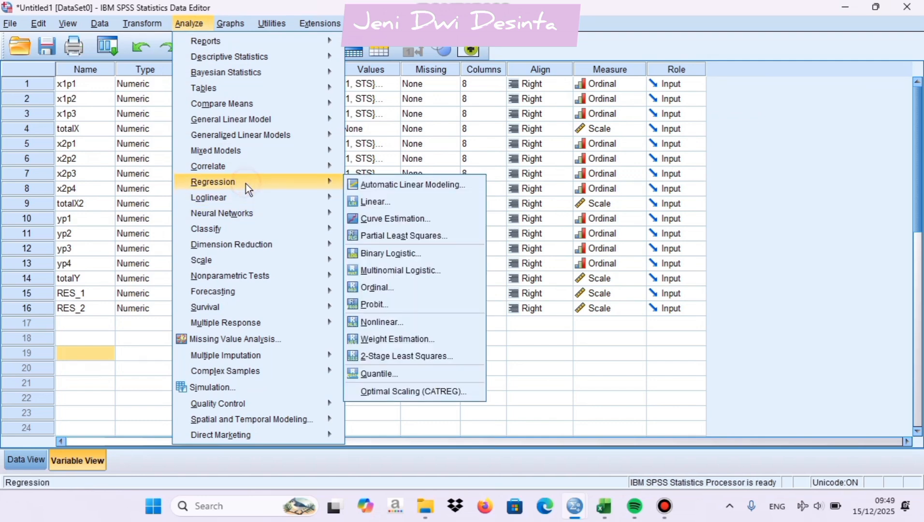
left_click(381, 202)
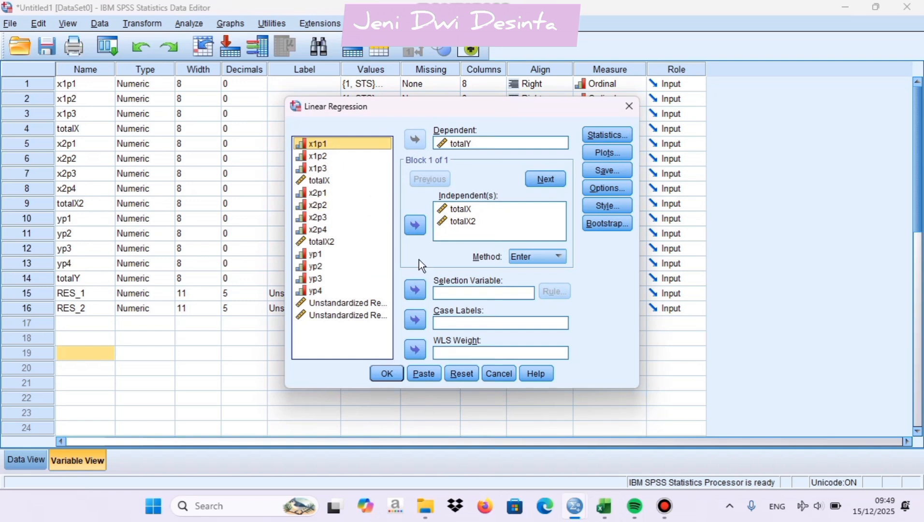
left_click(593, 137)
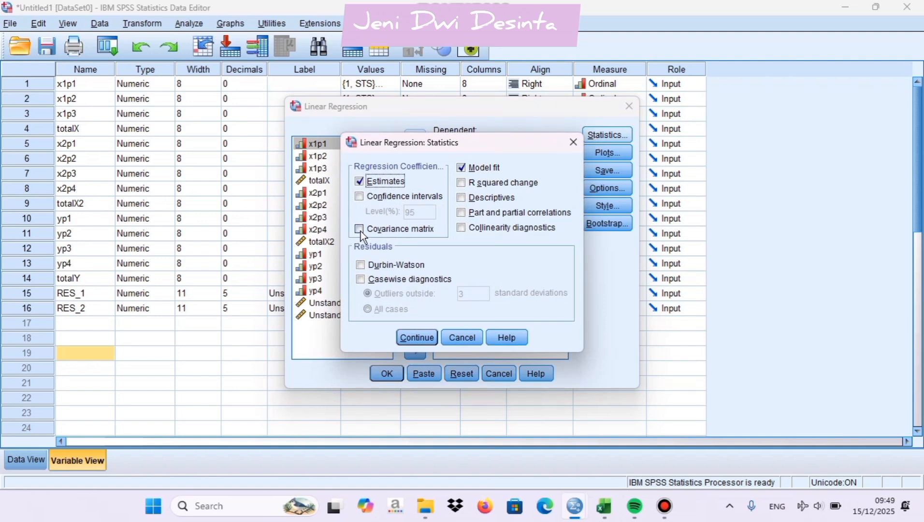
left_click(460, 228)
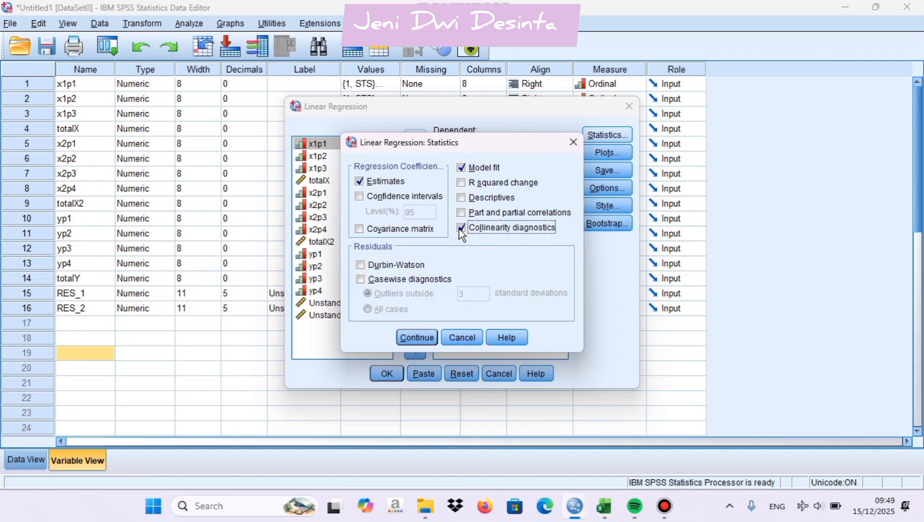
left_click(418, 338)
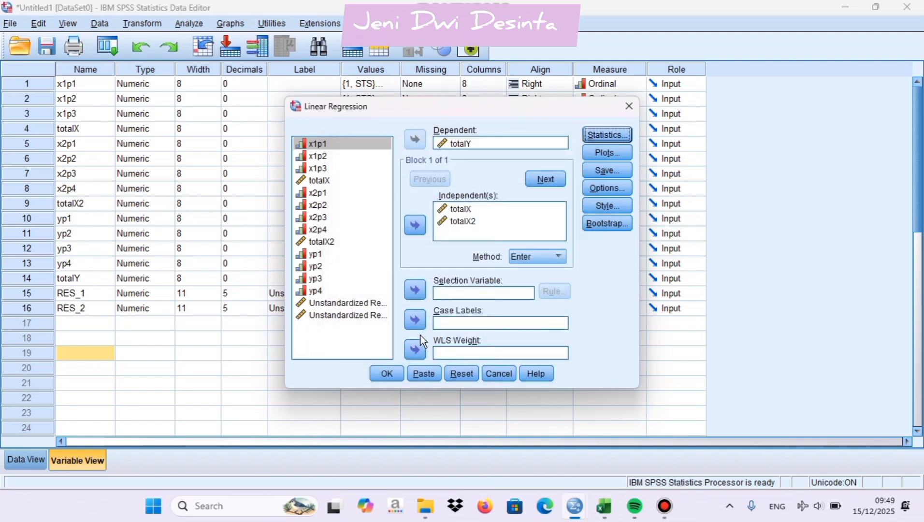
Run the regression with collinearity diagnostics and review its ANOVA and Coefficients tables
left_click(391, 372)
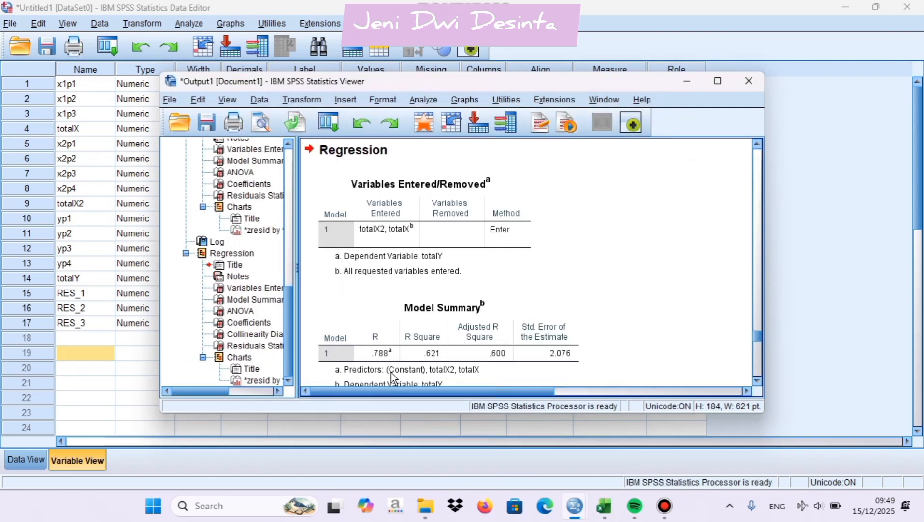
scroll(648, 277, "down", 5)
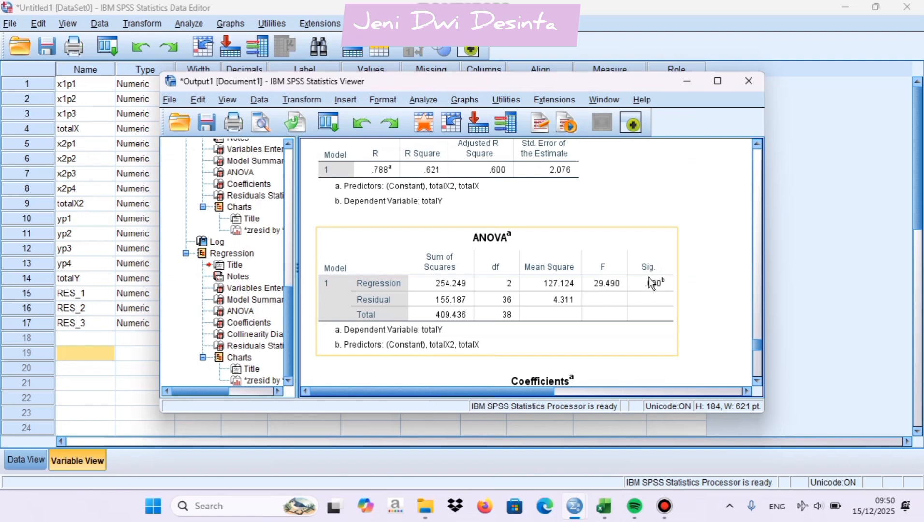
scroll(649, 279, "down", 4)
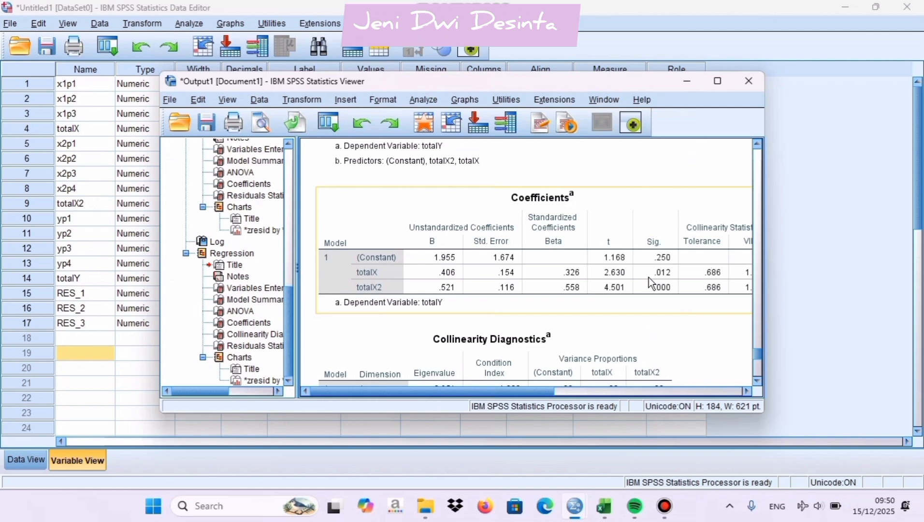
Rerun the linear regression of totalY on totalX and totalX2 with the same settings and the Enter method
left_click(140, 189)
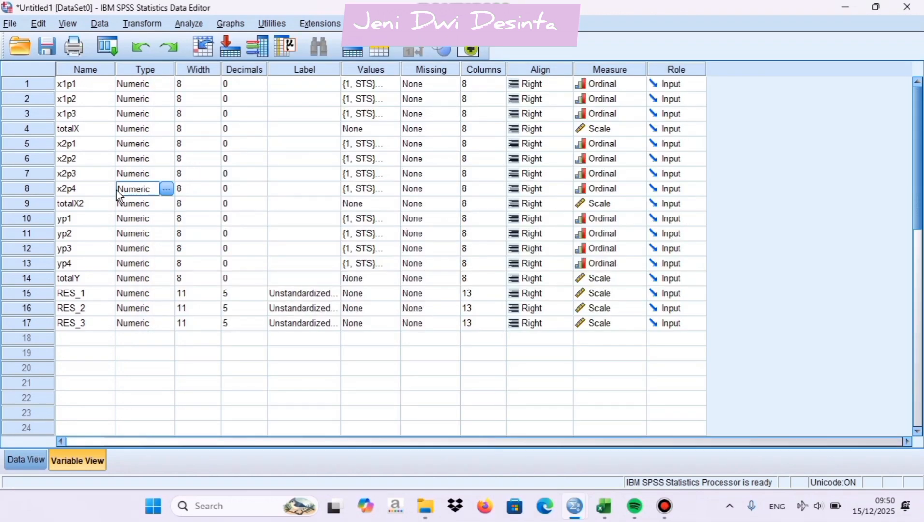
left_click(177, 23)
mouse_move(220, 179)
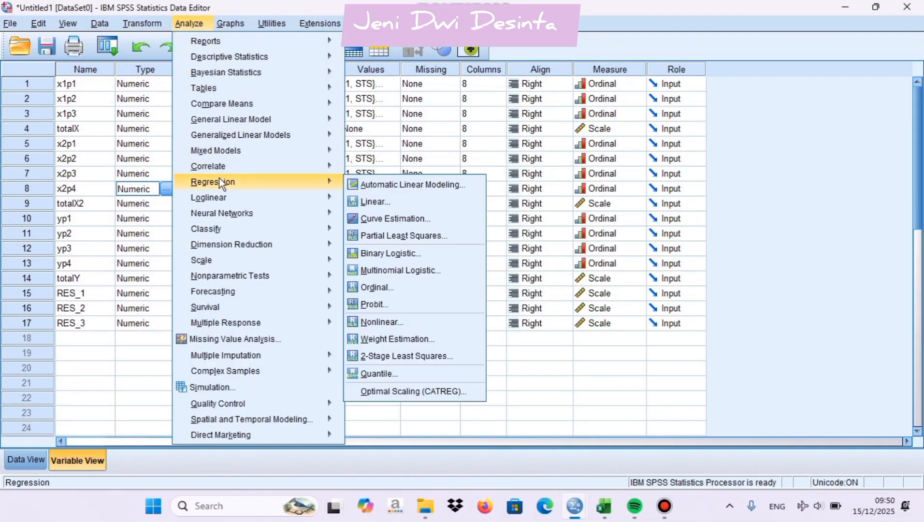
left_click(369, 201)
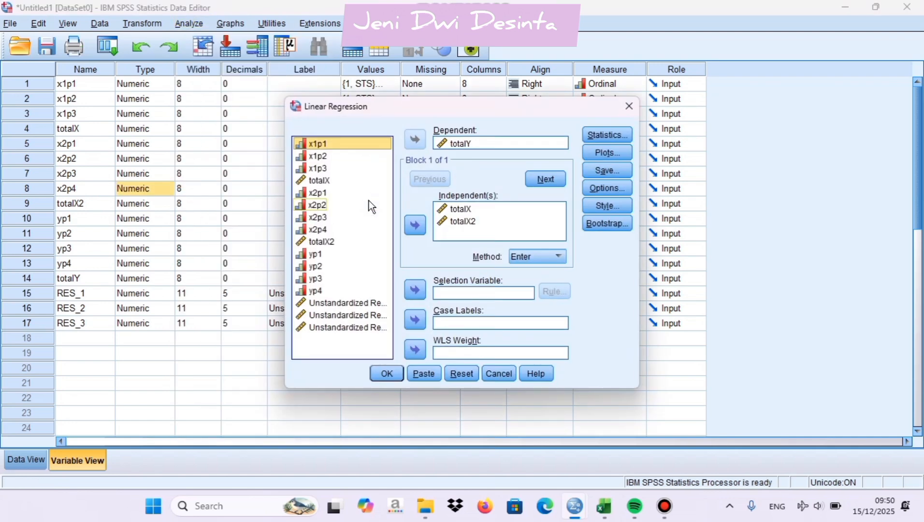
left_click(387, 373)
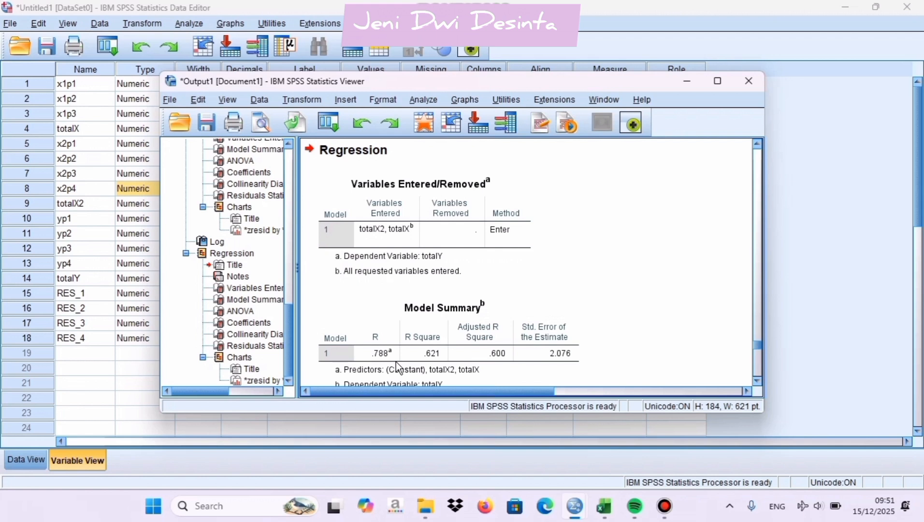
Examine the new regression's Model Summary, ANOVA, Coefficients and Collinearity Diagnostics tables, focusing on the coefficients of totalX and totalX2
scroll(397, 368, "down", 3)
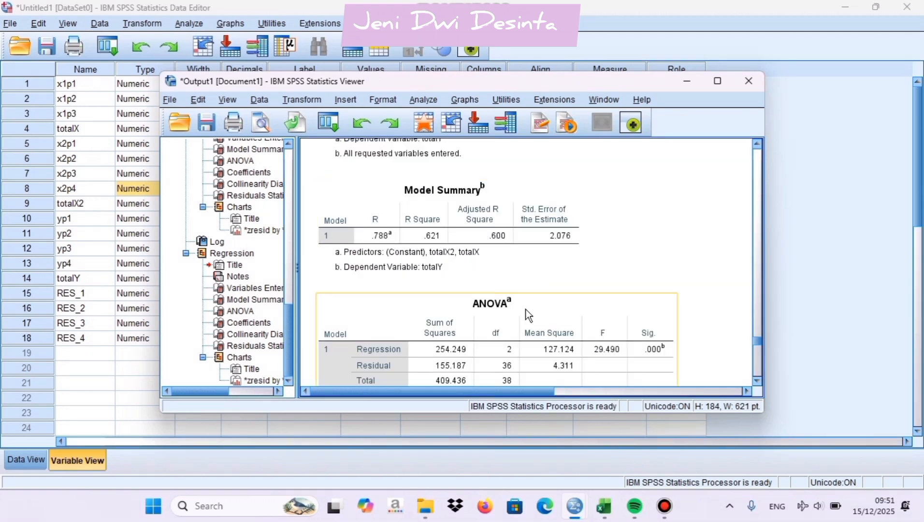
scroll(526, 308, "down", 2)
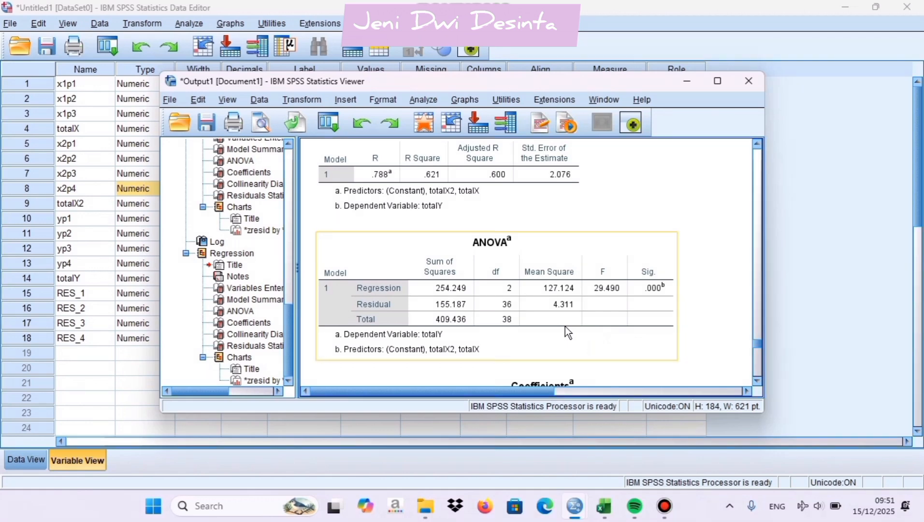
scroll(565, 327, "down", 3)
scroll(565, 326, "down", 3)
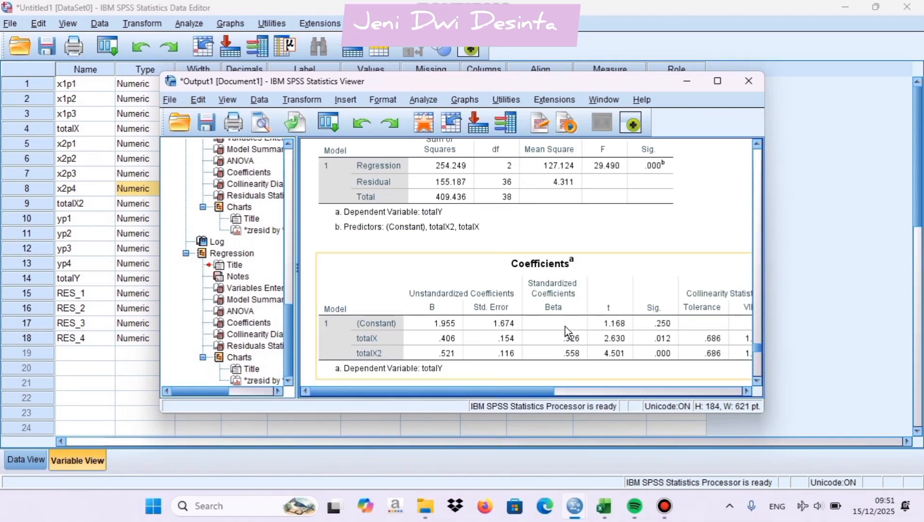
scroll(565, 331, "down", 3)
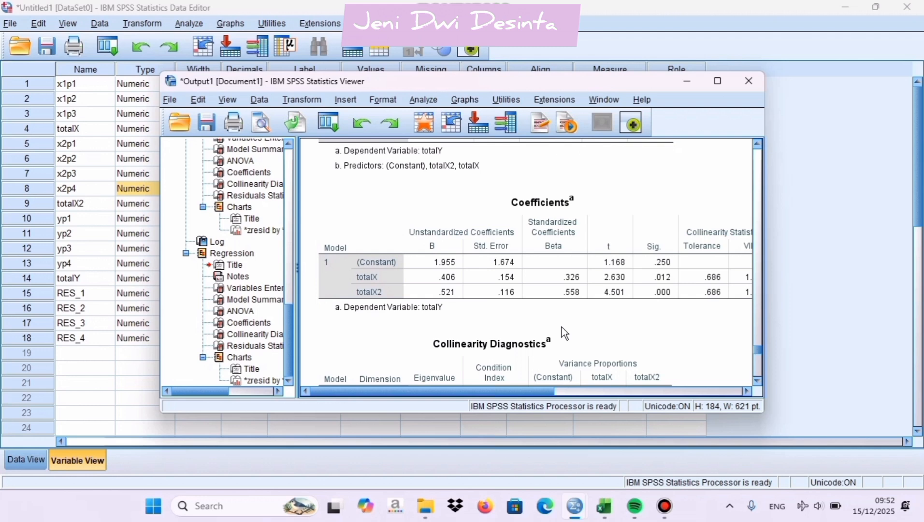
left_click(452, 285)
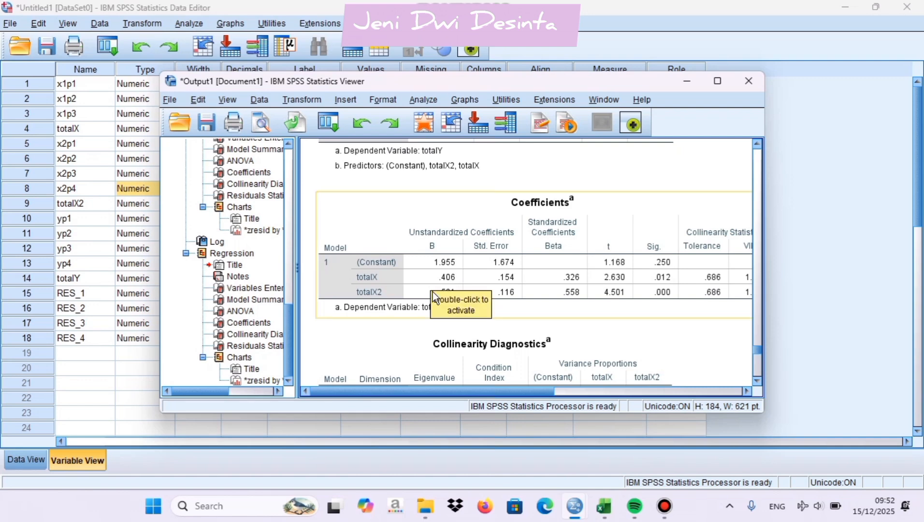
scroll(432, 292, "down", 2)
left_click(448, 327)
scroll(446, 320, "down", 2)
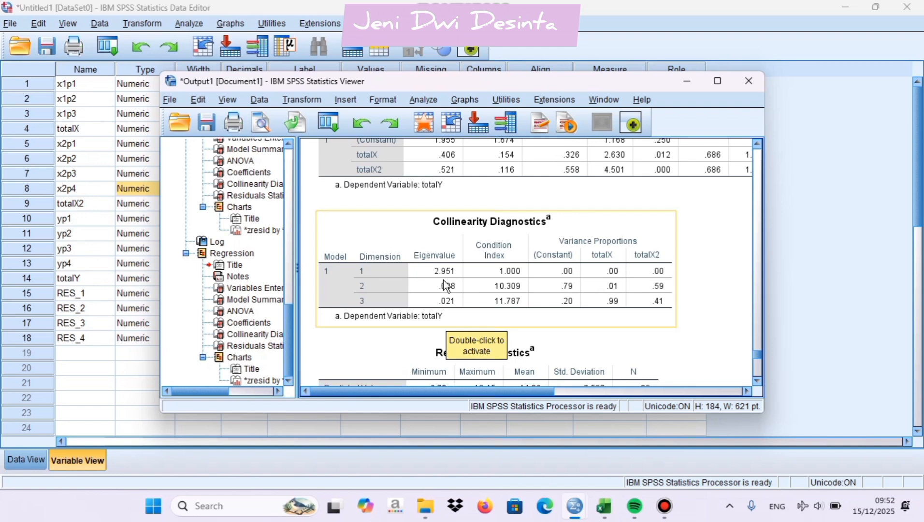
scroll(446, 286, "up", 2)
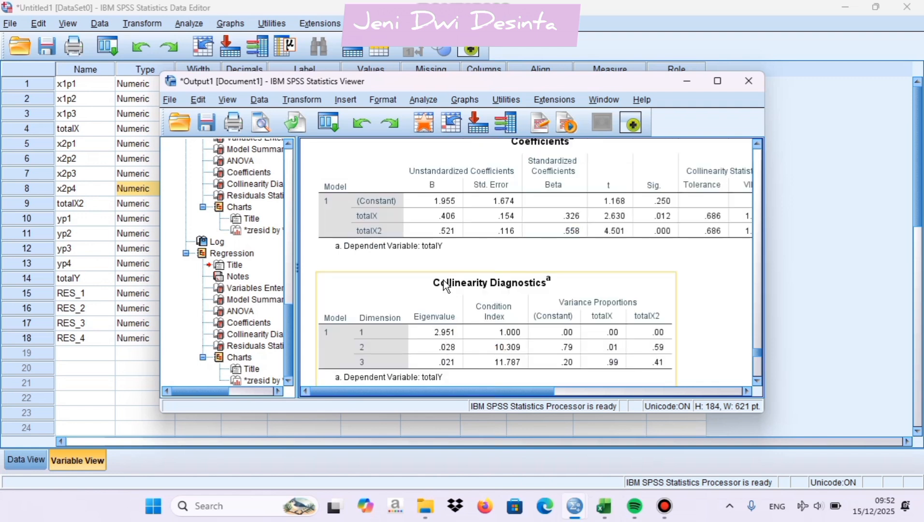
scroll(445, 285, "up", 2)
left_click(445, 285)
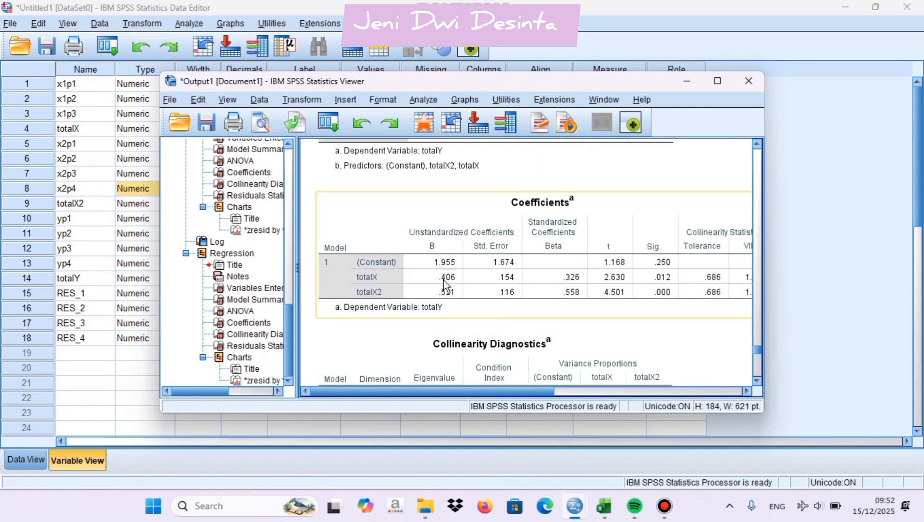